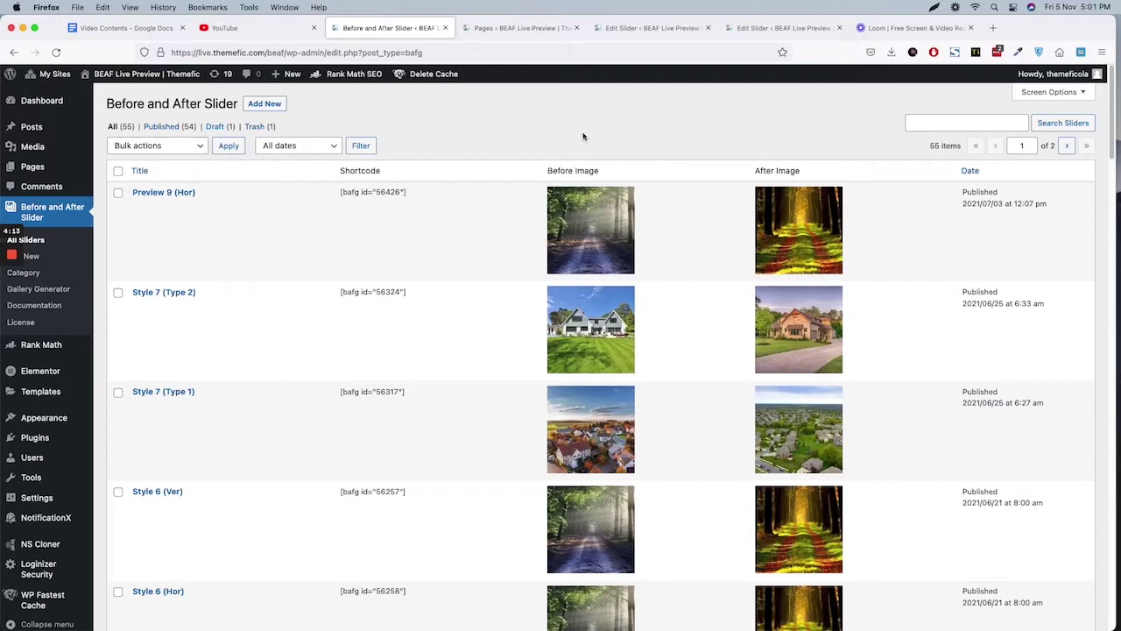
Close the unneeded browser tabs and open the Preview 9 (Hor) and Style 7 (Type 2) sliders for editing in new tabs.
{"action": "left_click", "coordinate": [708, 28]}
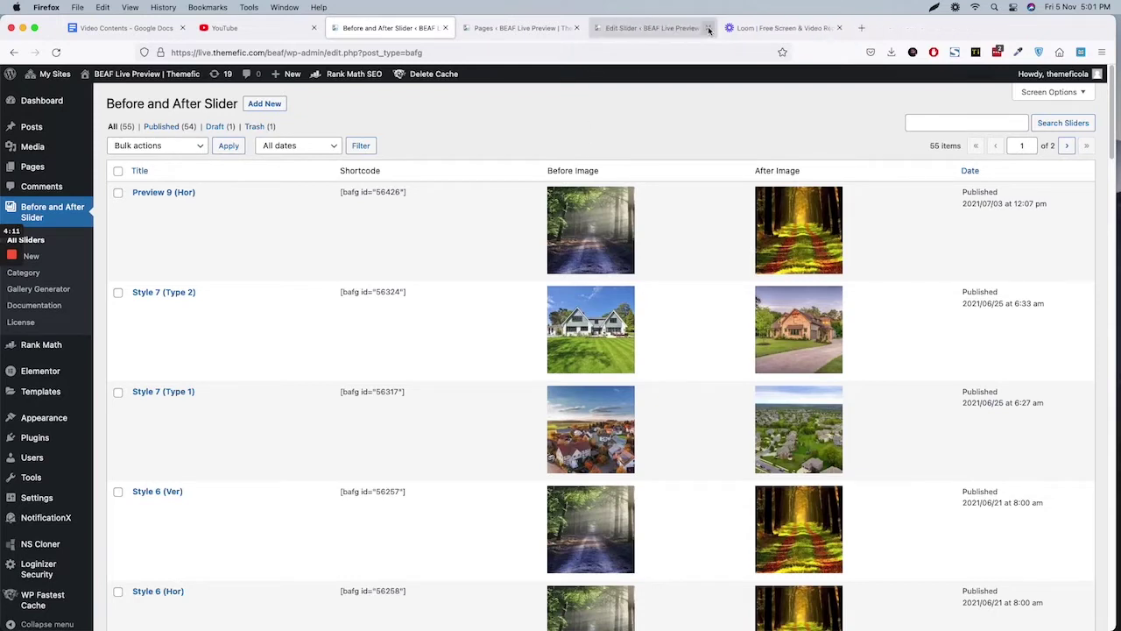
{"action": "left_click", "coordinate": [708, 28]}
{"action": "left_click", "coordinate": [708, 28]}
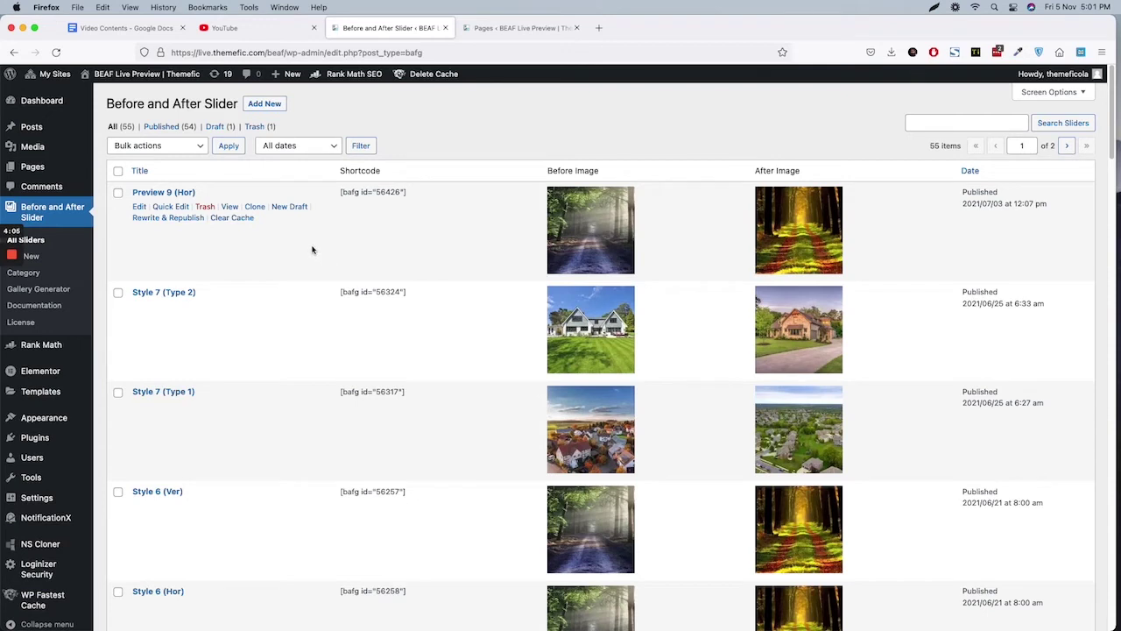
{"action": "left_click", "coordinate": [139, 206], "text": "super"}
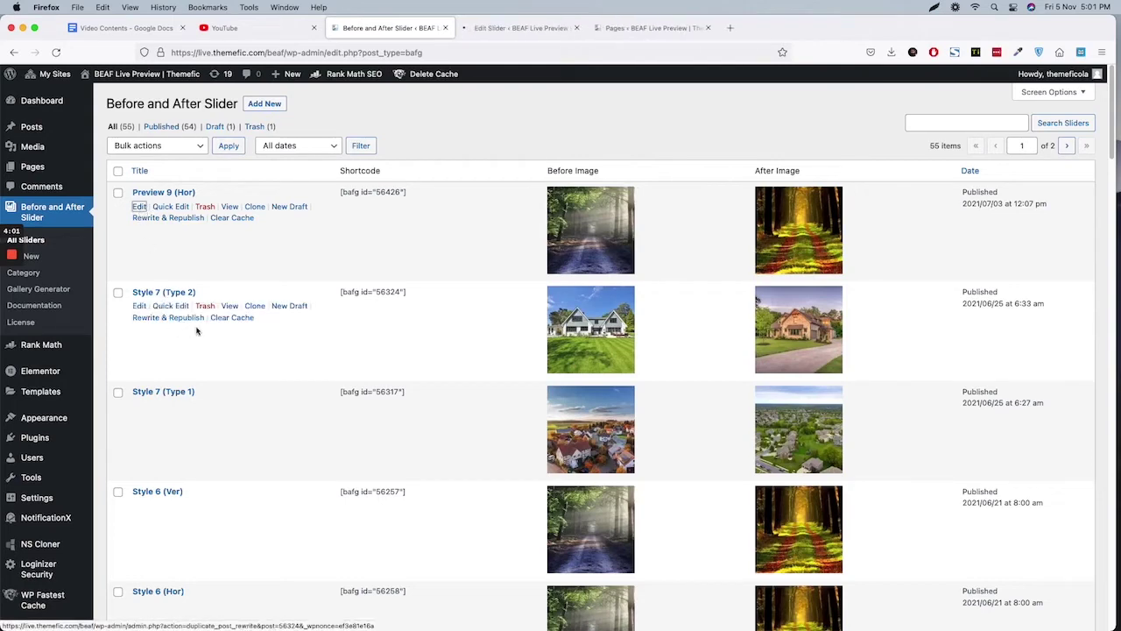
{"action": "left_click", "coordinate": [140, 306], "text": "super"}
Assign the City category to the Preview 9 (Hor) slider and update it.
{"action": "left_click", "coordinate": [519, 28]}
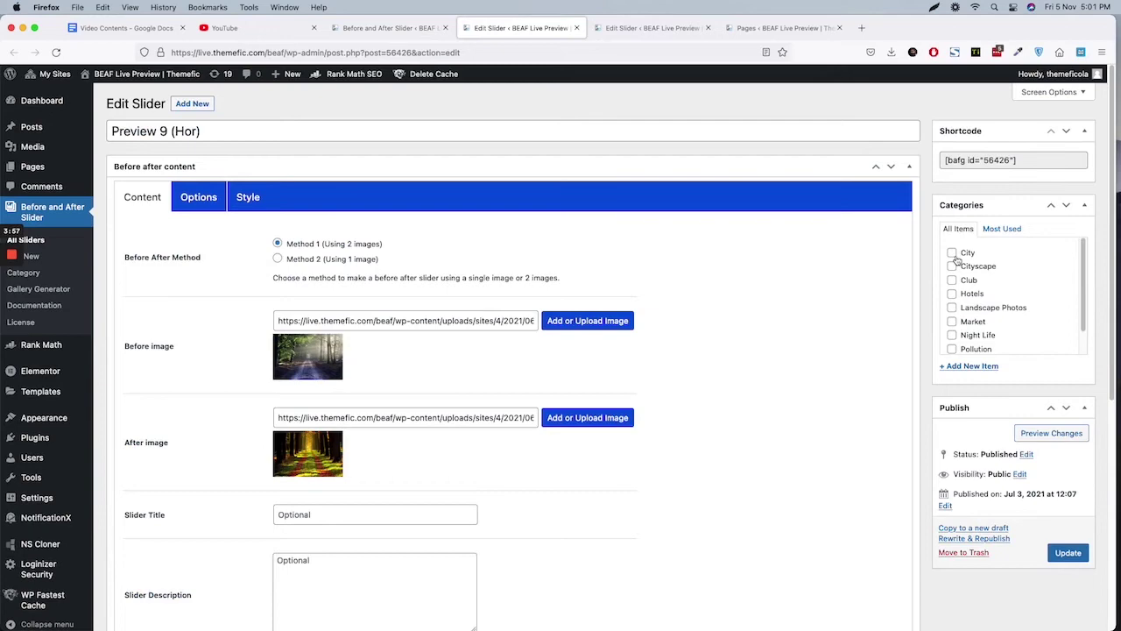
{"action": "scroll", "coordinate": [989, 328], "scroll_direction": "down", "scroll_amount": 2}
{"action": "scroll", "coordinate": [981, 315], "scroll_direction": "up", "scroll_amount": 2}
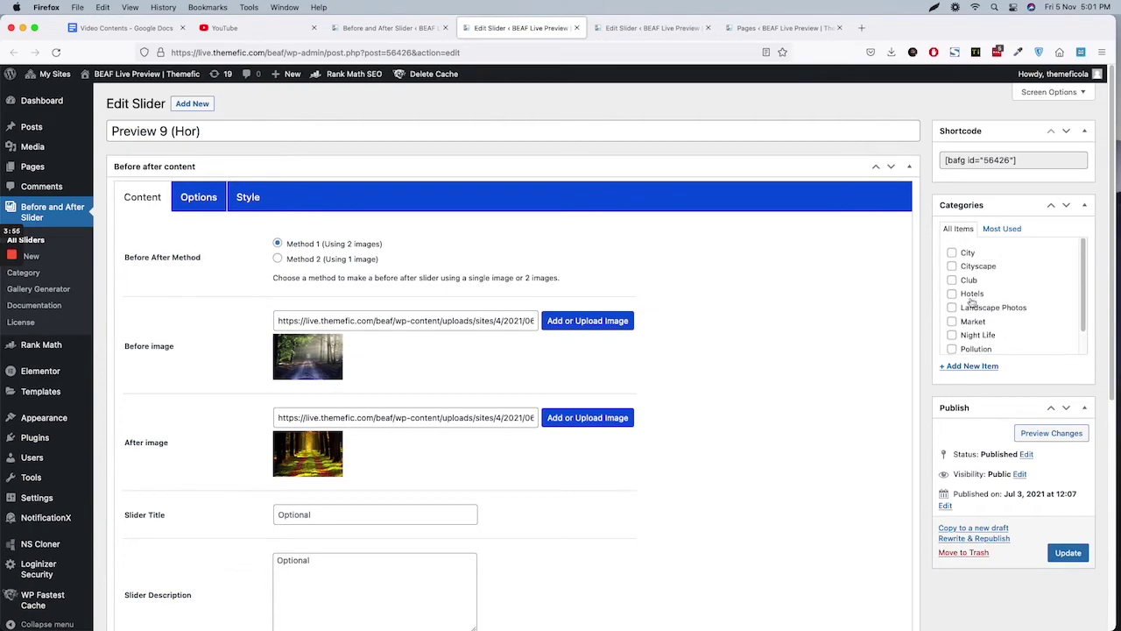
{"action": "left_click", "coordinate": [952, 253]}
{"action": "left_click", "coordinate": [1068, 552]}
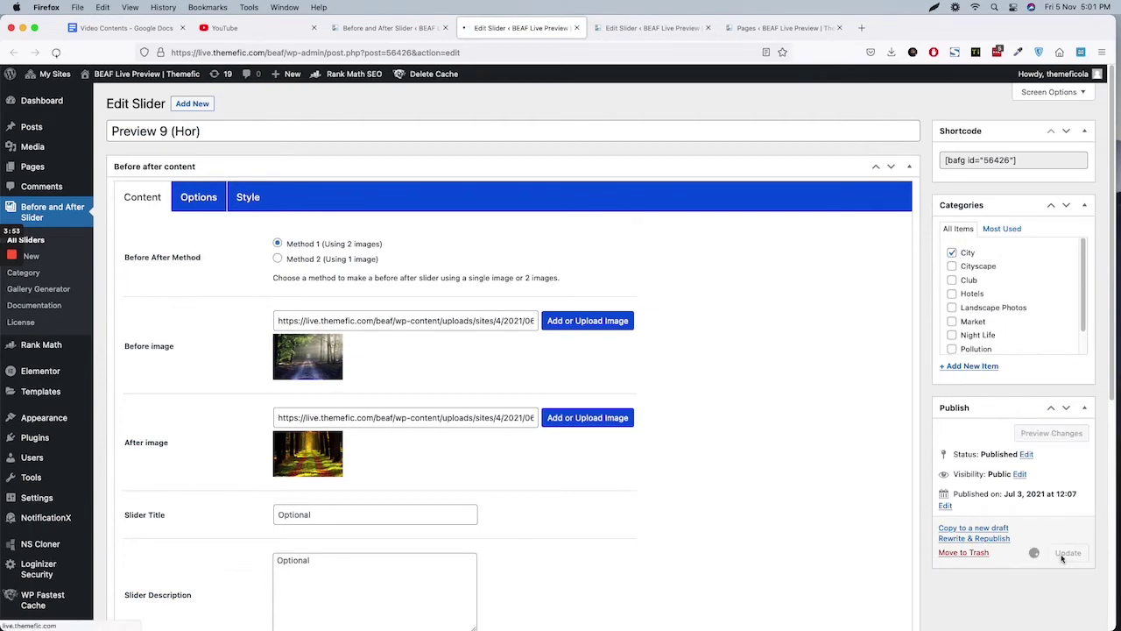
Assign the Hotels category to the Style 7 (Type 2) slider and update it.
{"action": "left_click", "coordinate": [625, 29]}
{"action": "scroll", "coordinate": [964, 315], "scroll_direction": "up", "scroll_amount": 5}
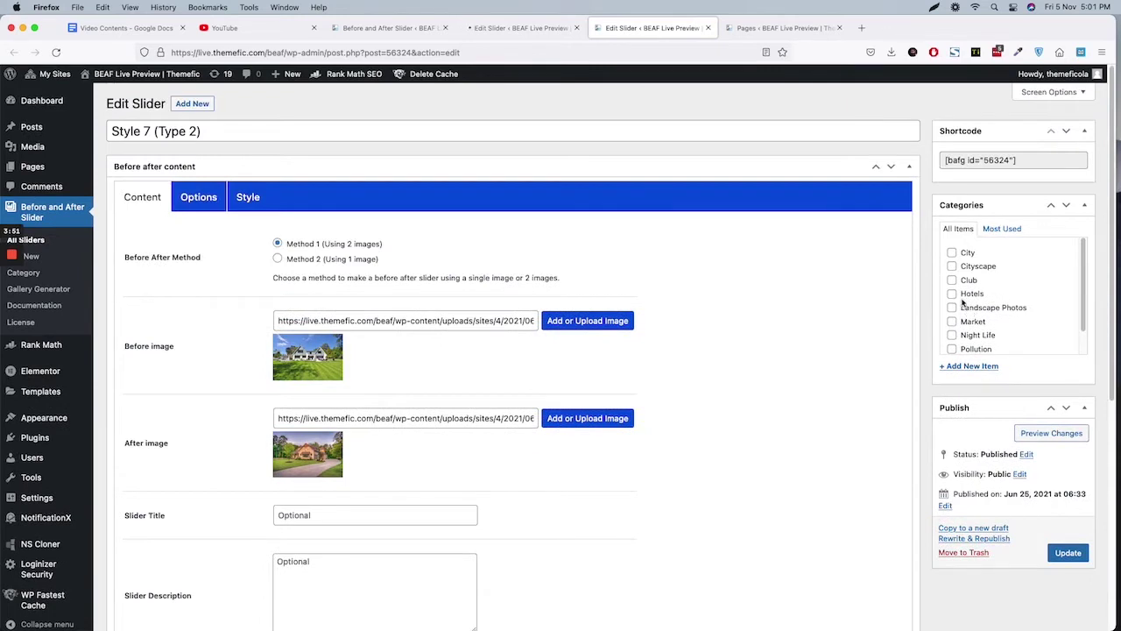
{"action": "left_click", "coordinate": [953, 294]}
{"action": "left_click", "coordinate": [1068, 552]}
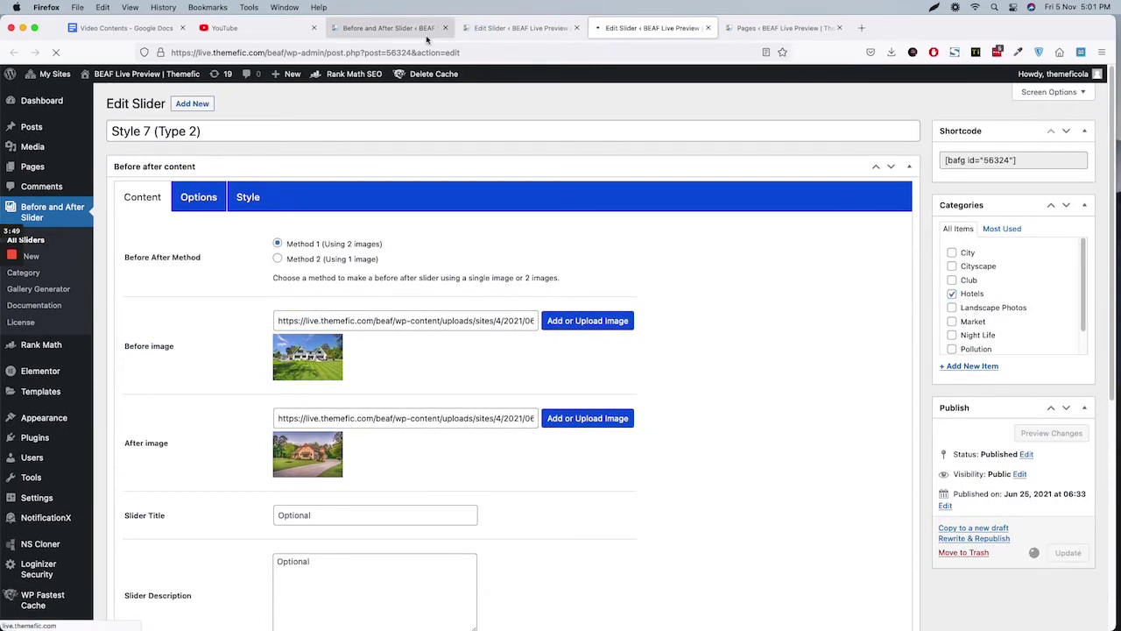
Generate a BEAF Filterable Gallery shortcode for all categories in 2 columns and copy it.
{"action": "left_click", "coordinate": [396, 29]}
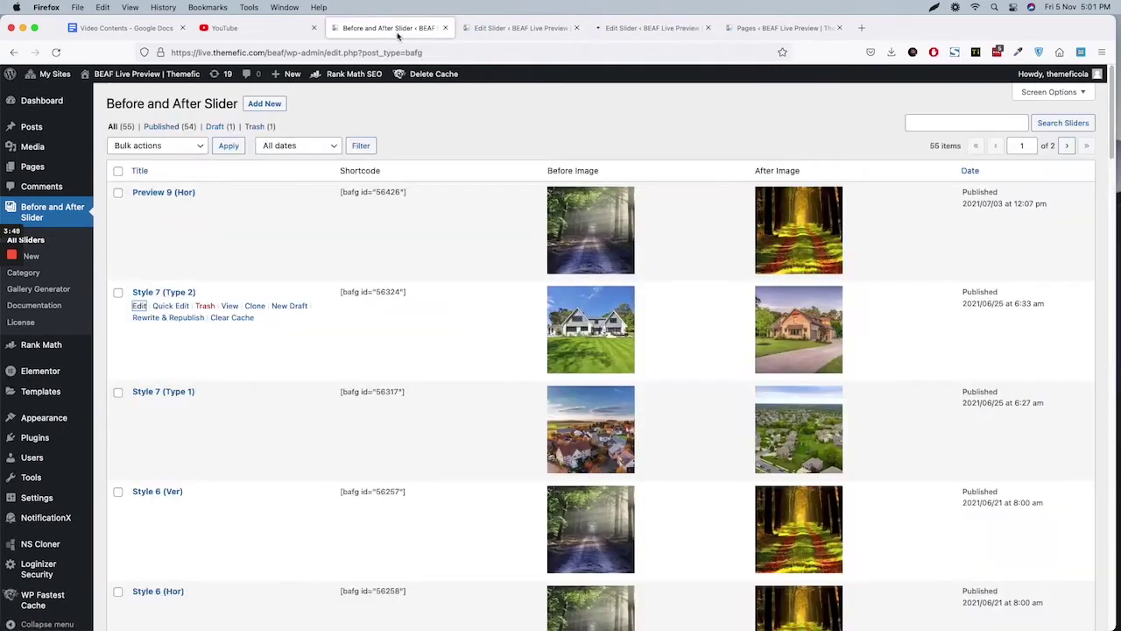
{"action": "left_click", "coordinate": [58, 291]}
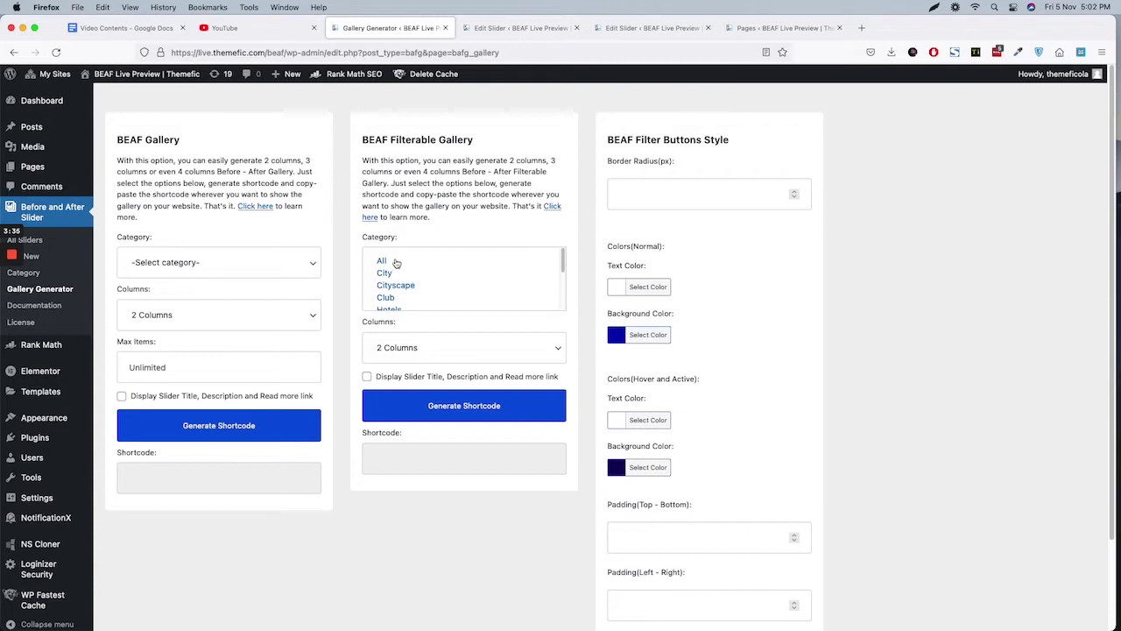
{"action": "left_click", "coordinate": [395, 263]}
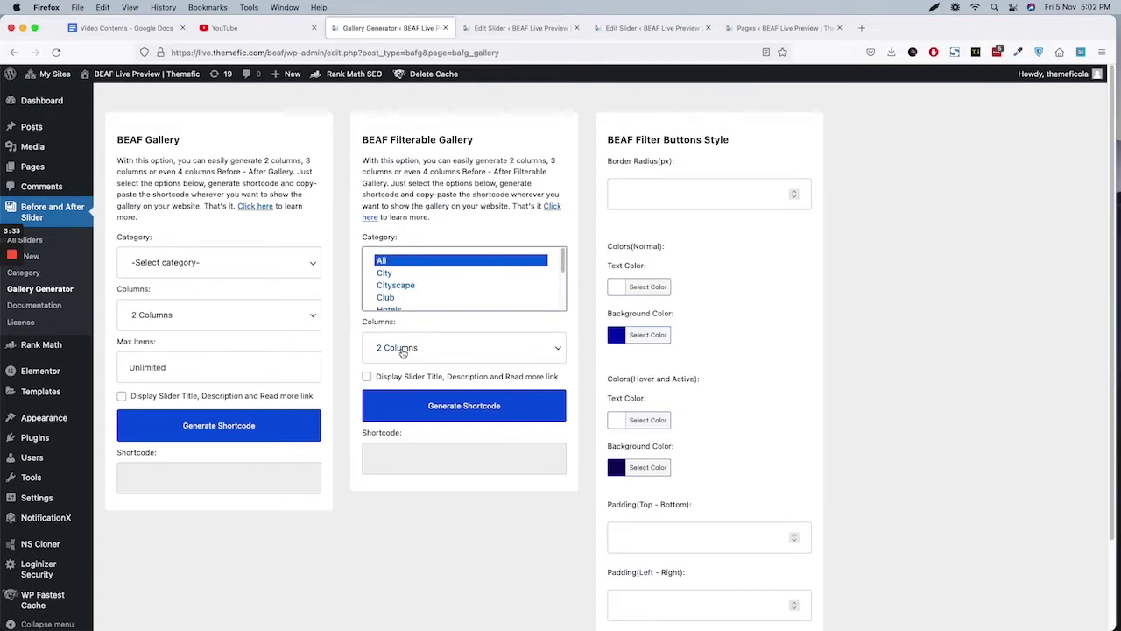
{"action": "left_click", "coordinate": [403, 350]}
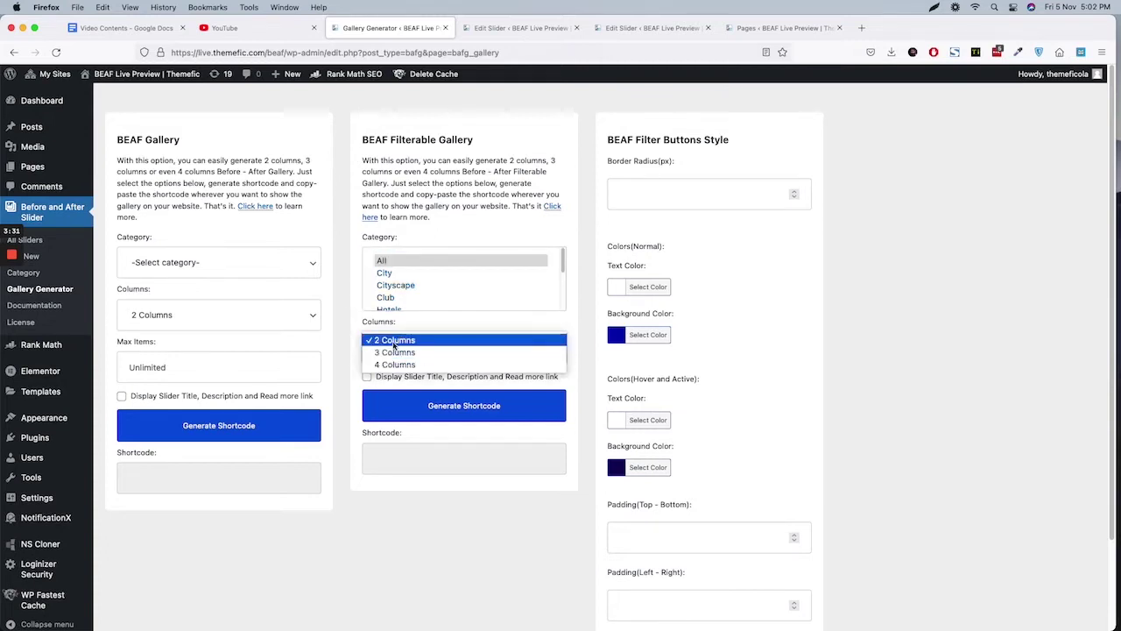
{"action": "left_click", "coordinate": [394, 344]}
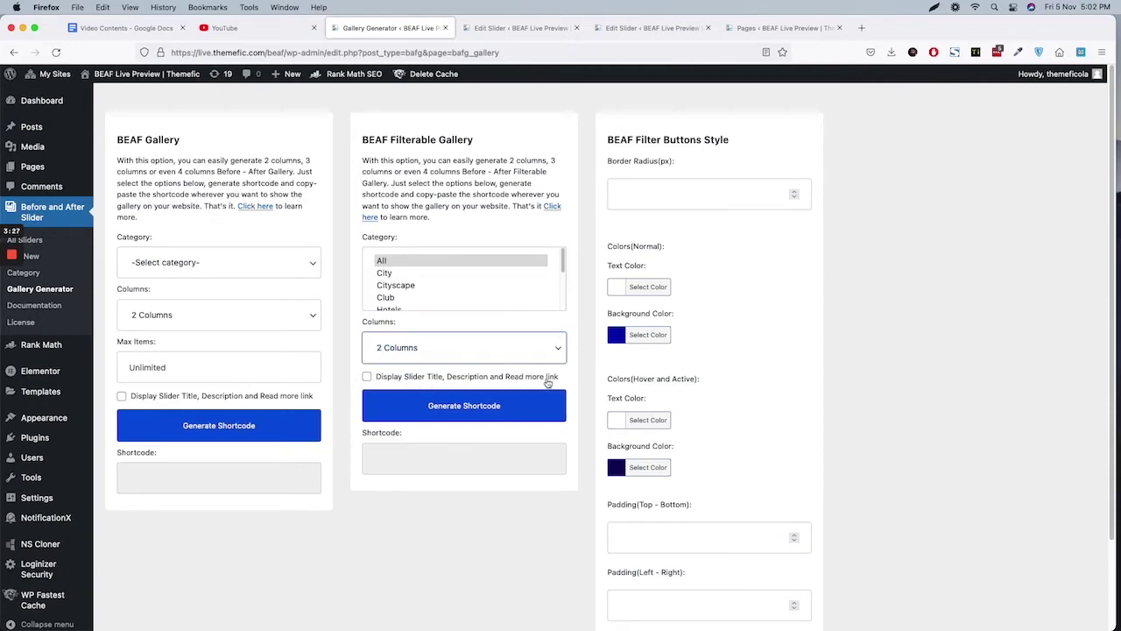
{"action": "left_click", "coordinate": [453, 407]}
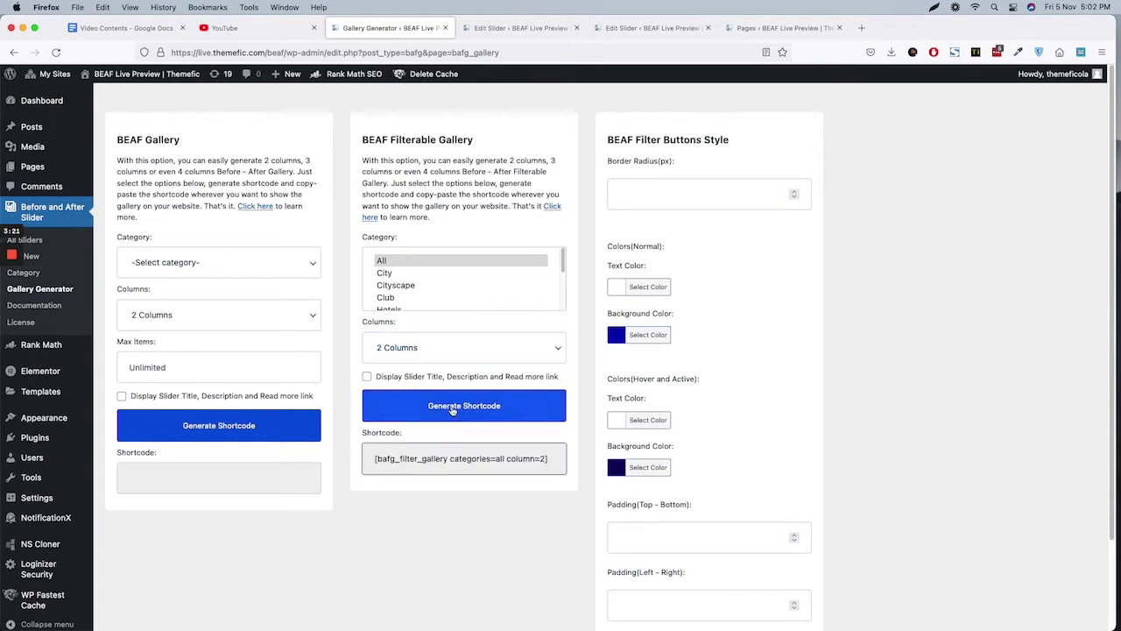
{"action": "left_click", "coordinate": [505, 463]}
{"action": "key", "text": "super+c"}
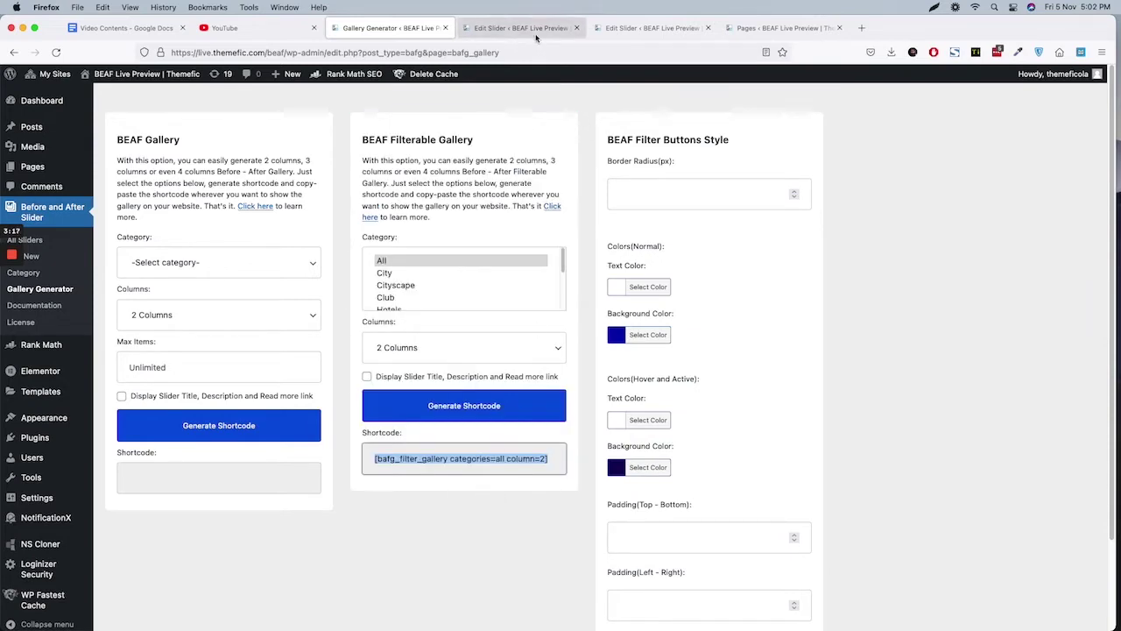
Create a new page titled Filter containing the copied shortcode [bafg_filter_gallery categories=all column=2] and publish it.
{"action": "key", "text": "ctrl+Tab"}
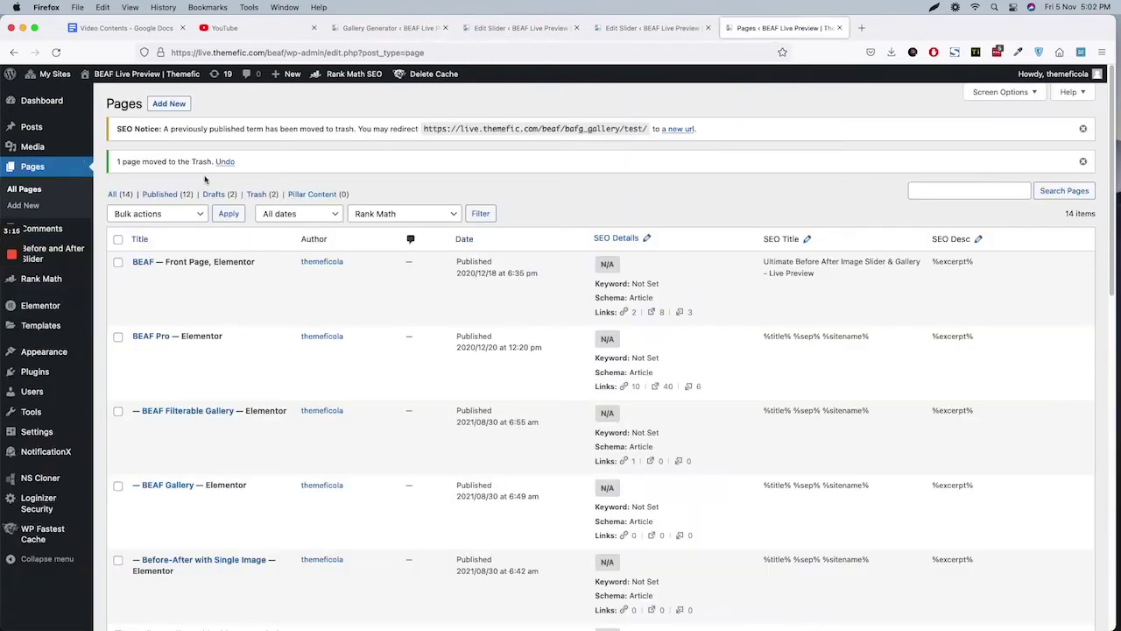
{"action": "left_click", "coordinate": [24, 205]}
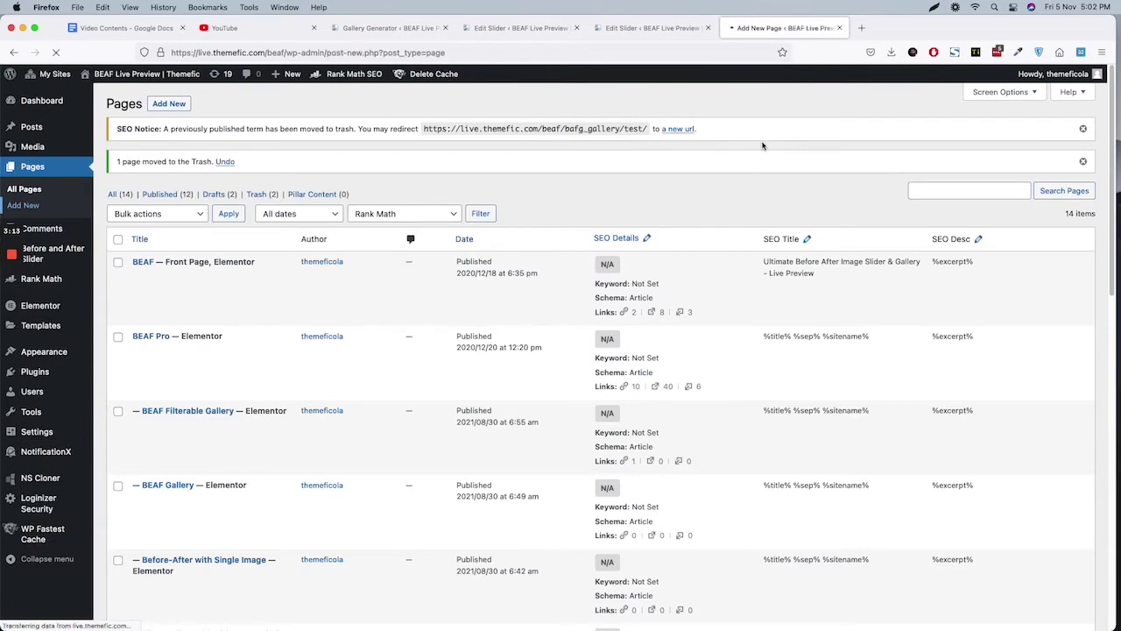
{"action": "type", "text": "Fi"}
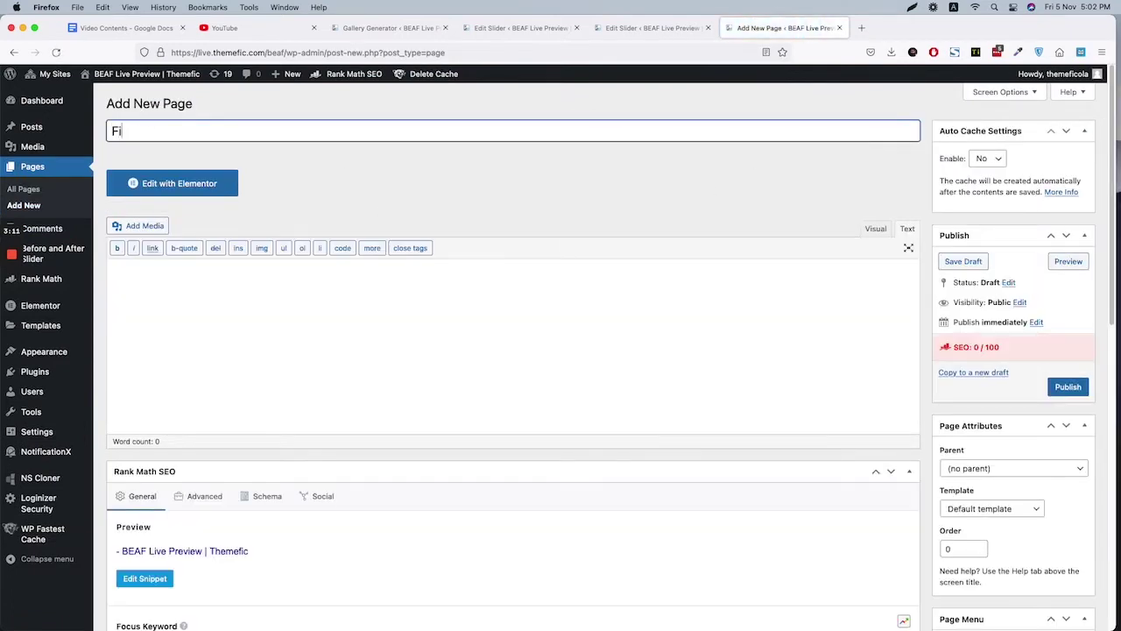
{"action": "type", "text": "lter"}
{"action": "key", "text": "Tab"}
{"action": "key", "text": "super+v"}
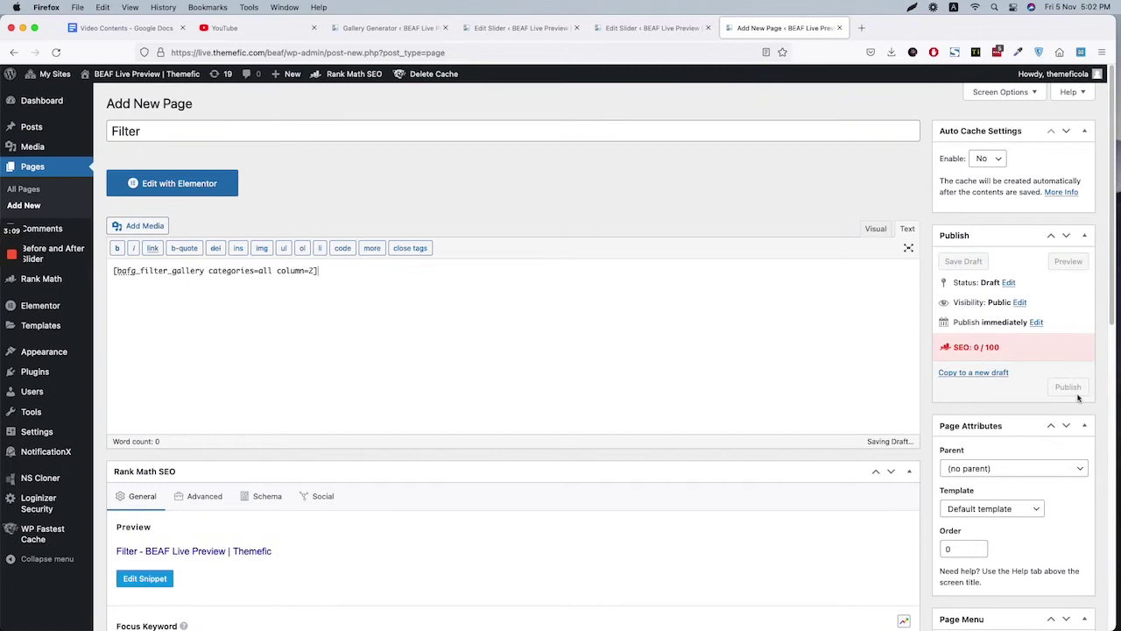
{"action": "left_click", "coordinate": [1068, 386]}
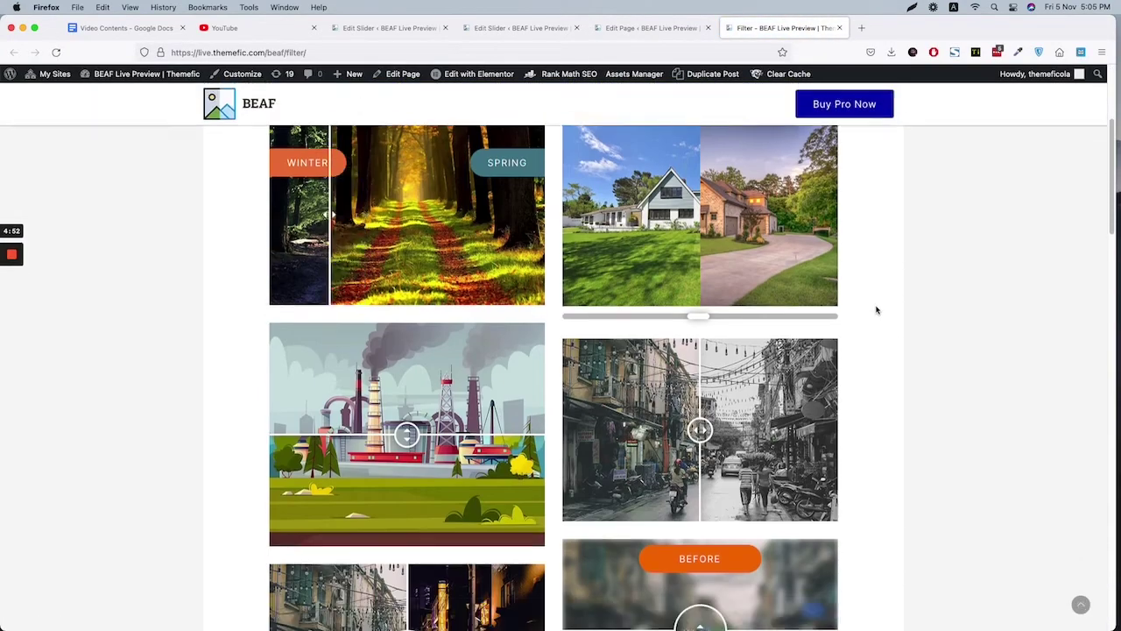
Test the gallery on the live Filter page with the City, Club, Hotels, Landscape Photos and Pollution filters.
{"action": "scroll", "coordinate": [876, 308], "scroll_direction": "up", "scroll_amount": 8}
{"action": "left_click", "coordinate": [438, 300]}
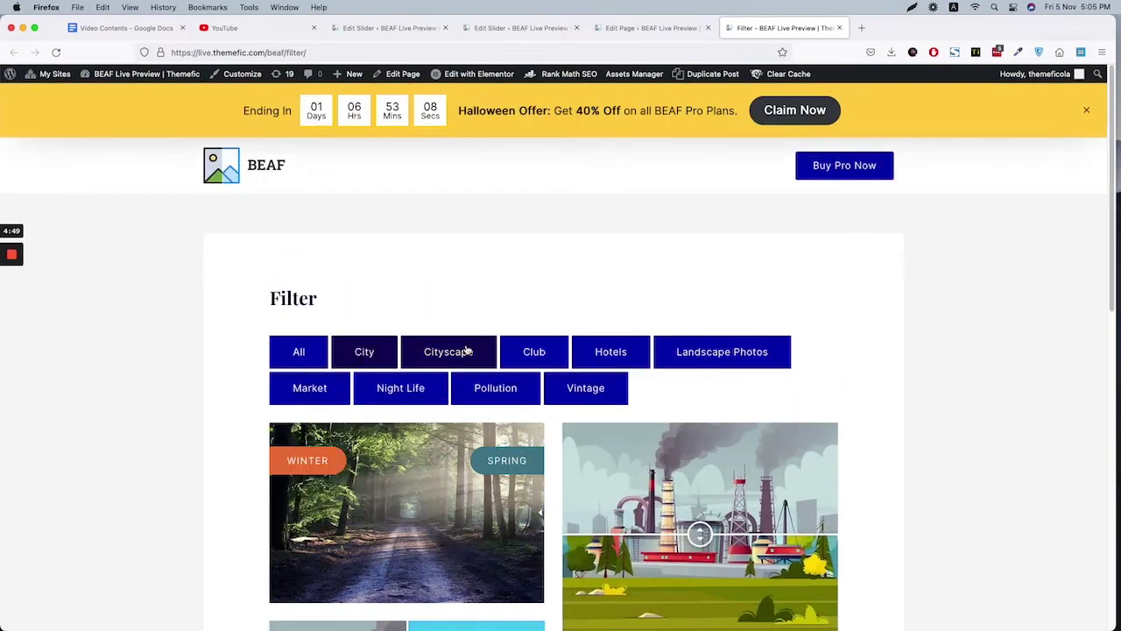
{"action": "left_click", "coordinate": [548, 354]}
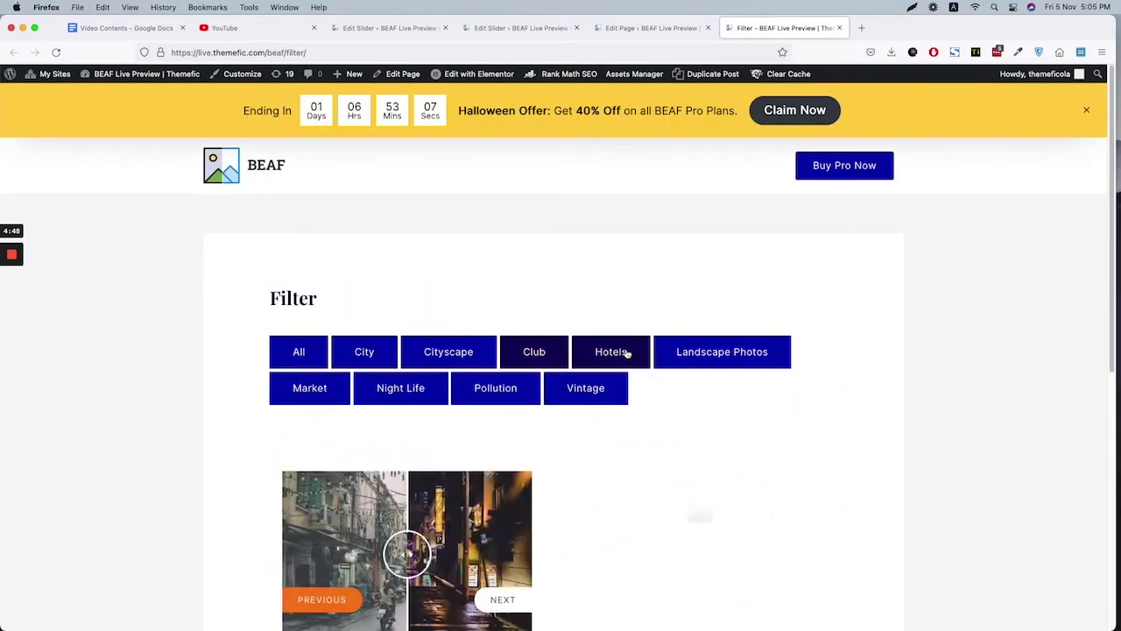
{"action": "left_click", "coordinate": [623, 351]}
{"action": "left_click", "coordinate": [719, 353]}
{"action": "scroll", "coordinate": [803, 310], "scroll_direction": "down", "scroll_amount": 5}
{"action": "scroll", "coordinate": [803, 310], "scroll_direction": "up", "scroll_amount": 1}
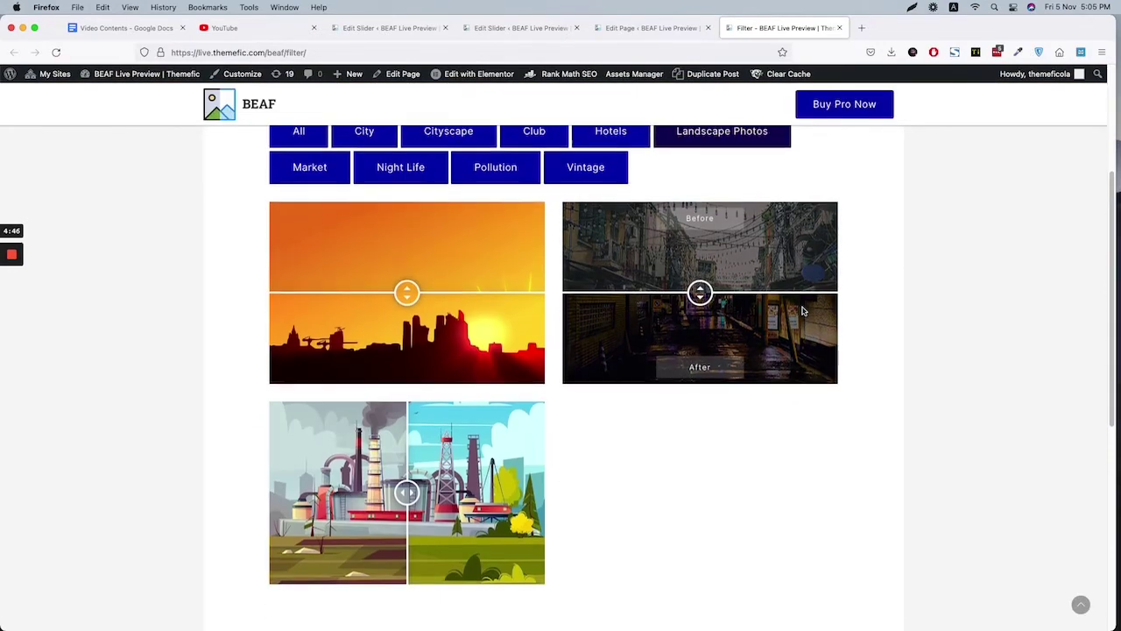
{"action": "left_click", "coordinate": [508, 191]}
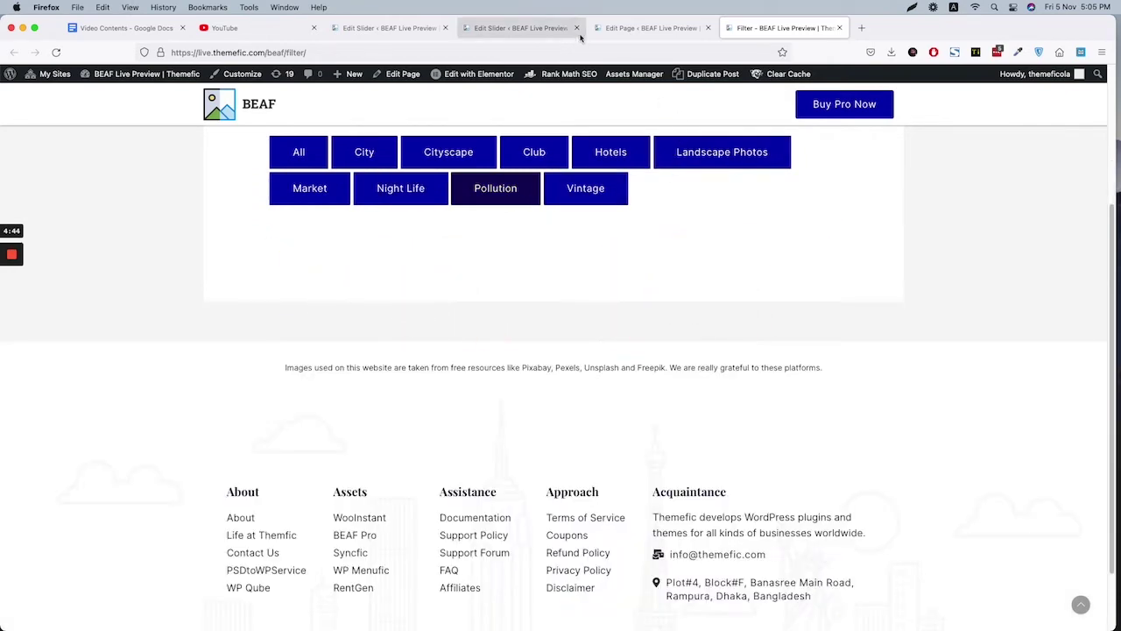
Generate and copy a BEAF Filterable Gallery shortcode for City, Cityscape, Club and Night Life in 3 columns.
{"action": "left_click", "coordinate": [501, 29]}
{"action": "left_click", "coordinate": [374, 27]}
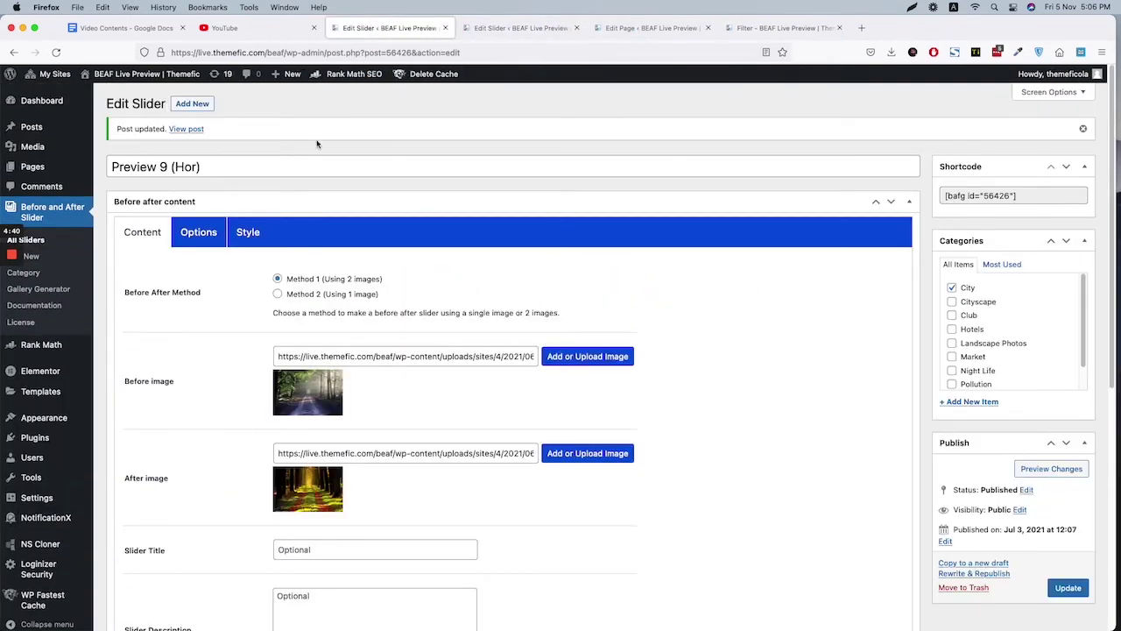
{"action": "left_click", "coordinate": [68, 291]}
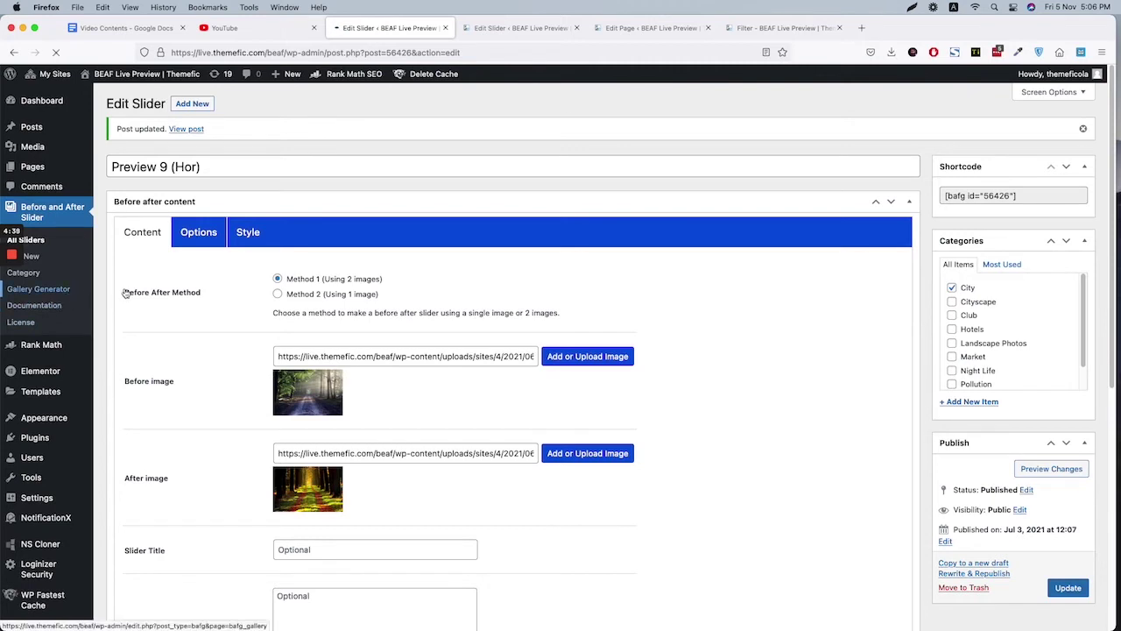
{"action": "left_click_drag", "start_coordinate": [396, 25], "coordinate": [513, 275]}
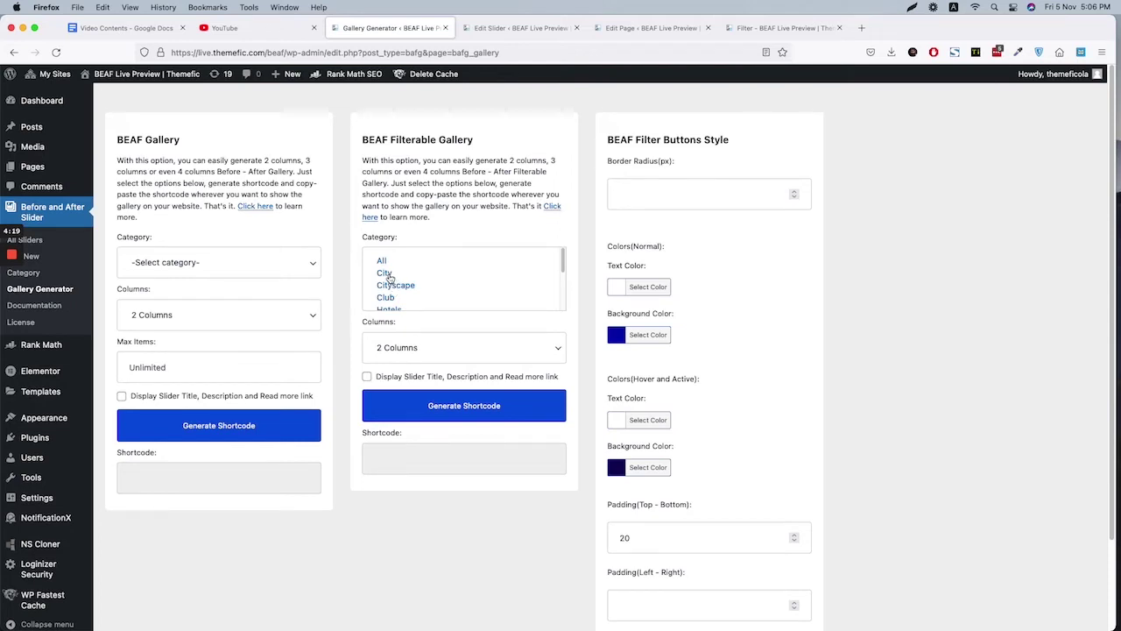
{"action": "left_click_drag", "start_coordinate": [388, 277], "coordinate": [393, 303]}
{"action": "scroll", "coordinate": [429, 280], "scroll_direction": "down", "scroll_amount": 3}
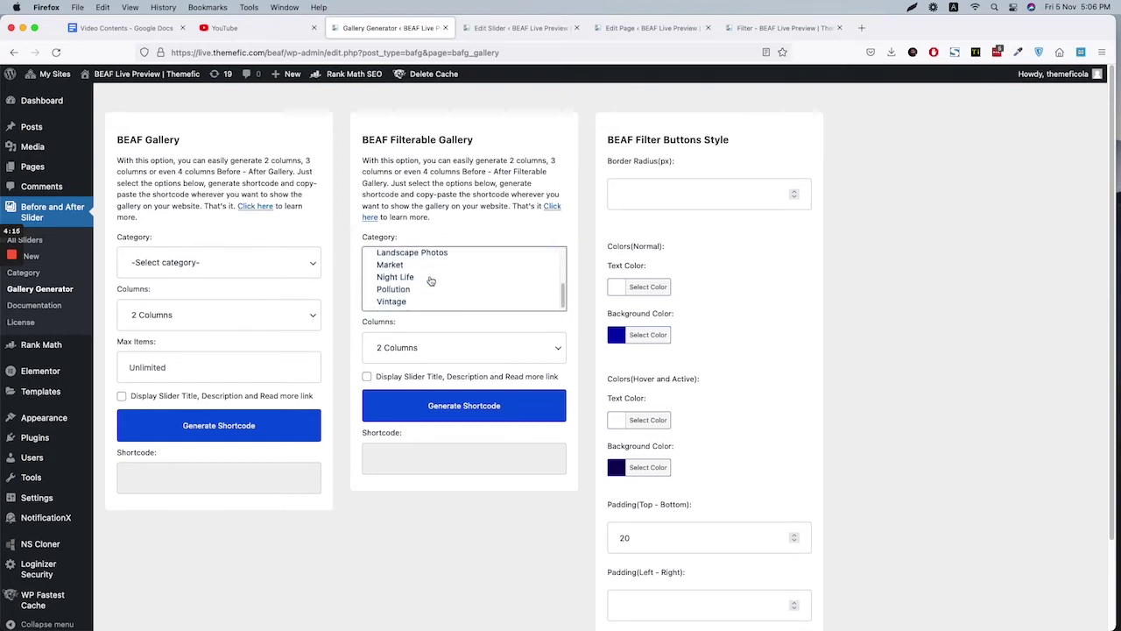
{"action": "left_click", "coordinate": [391, 278]}
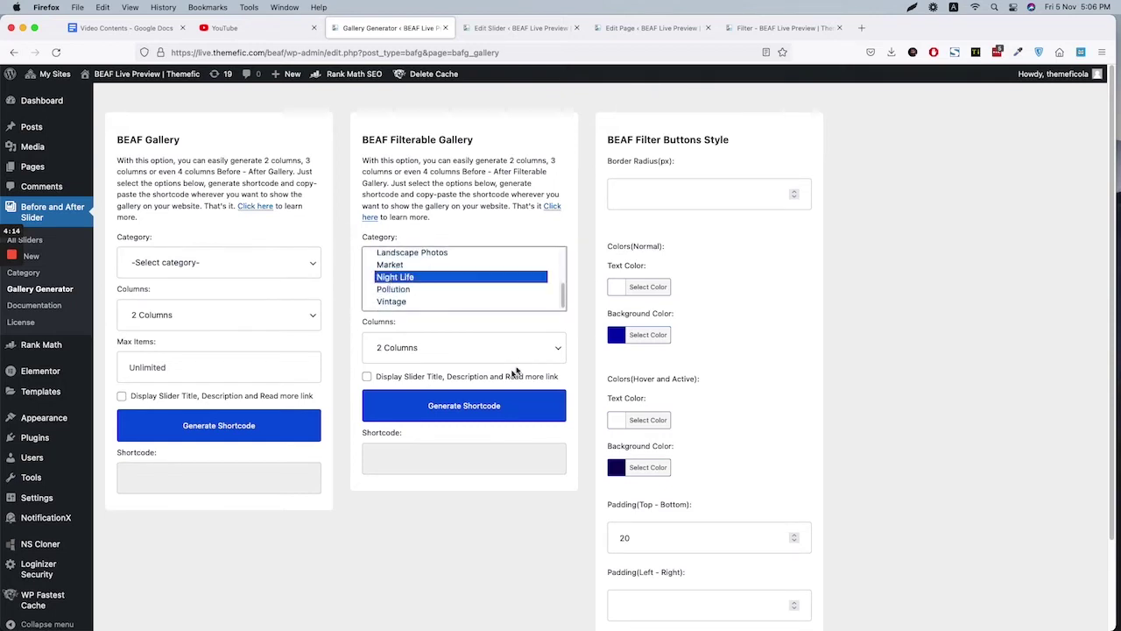
{"action": "left_click", "coordinate": [426, 348]}
{"action": "left_click", "coordinate": [407, 359]}
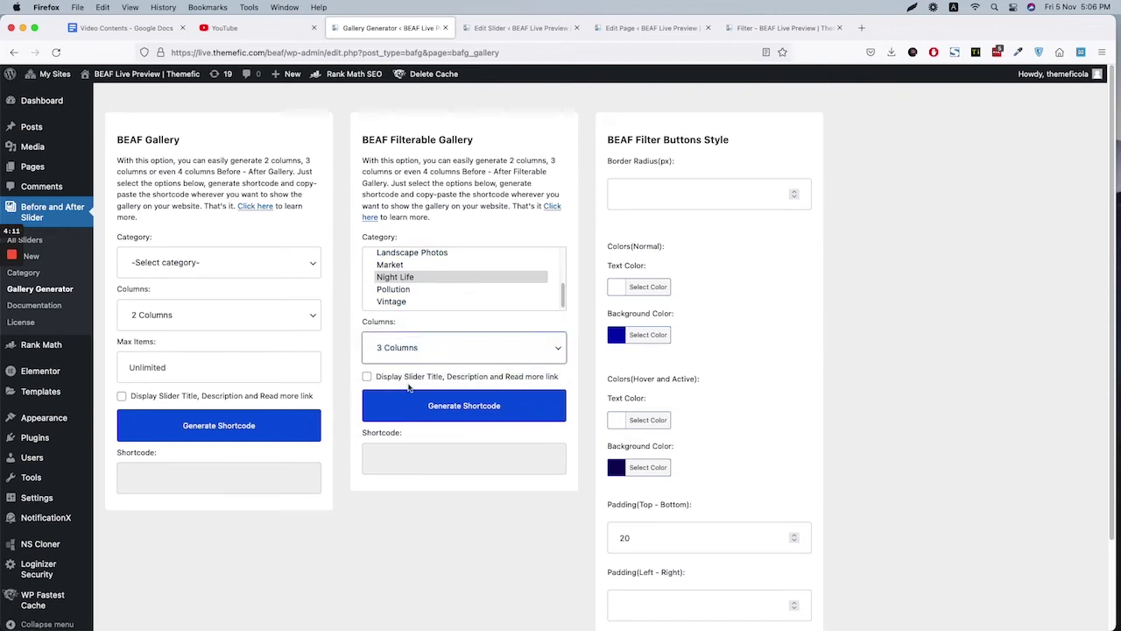
{"action": "left_click", "coordinate": [459, 412]}
{"action": "left_click", "coordinate": [507, 462]}
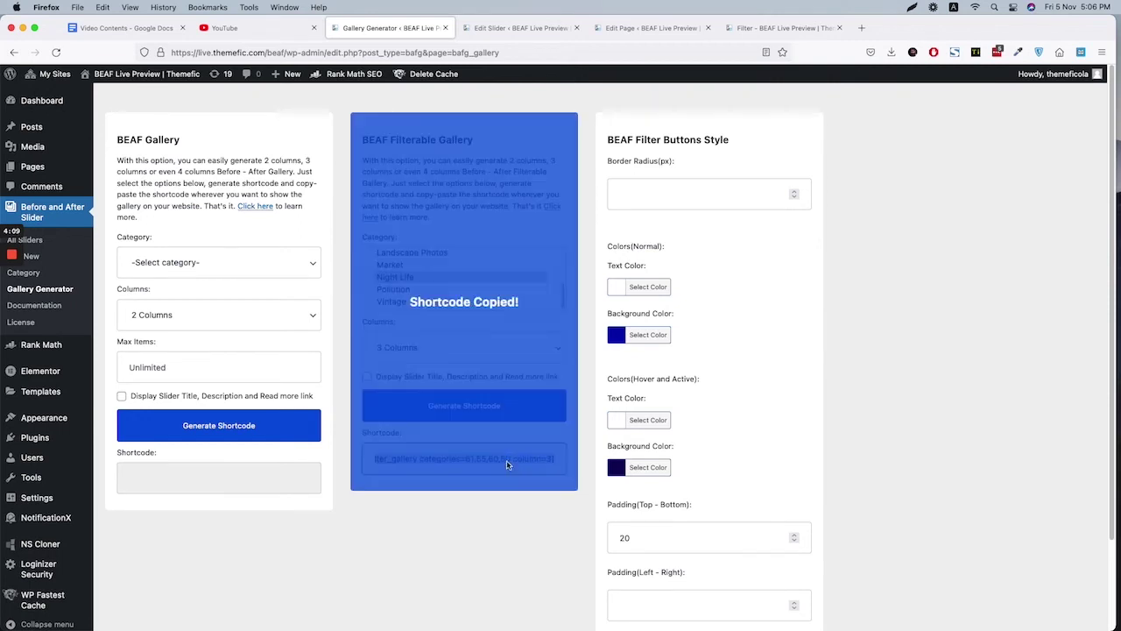
Replace the Filter page's content with [bafg_filter_gallery categories=61,55,60,50 column=3], update the page and reload its live view.
{"action": "left_click", "coordinate": [648, 28]}
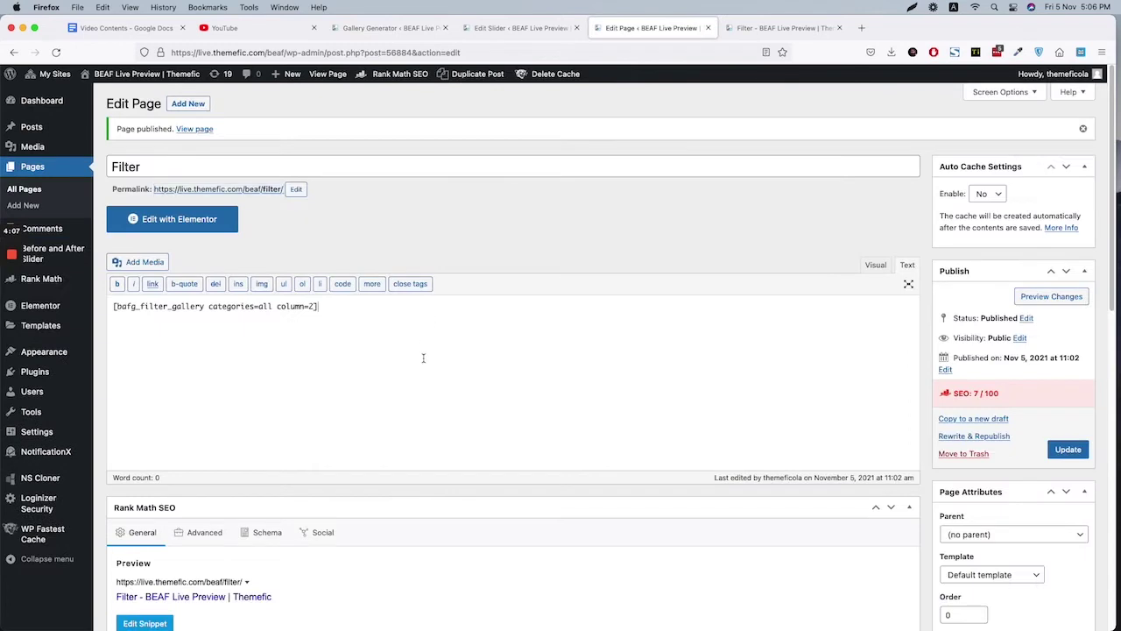
{"action": "key", "text": "ctrl+a"}
{"action": "type", "text": "[bafg_filter_gallery categories=61,55,60,50 column=3]"}
{"action": "left_click", "coordinate": [1068, 449]}
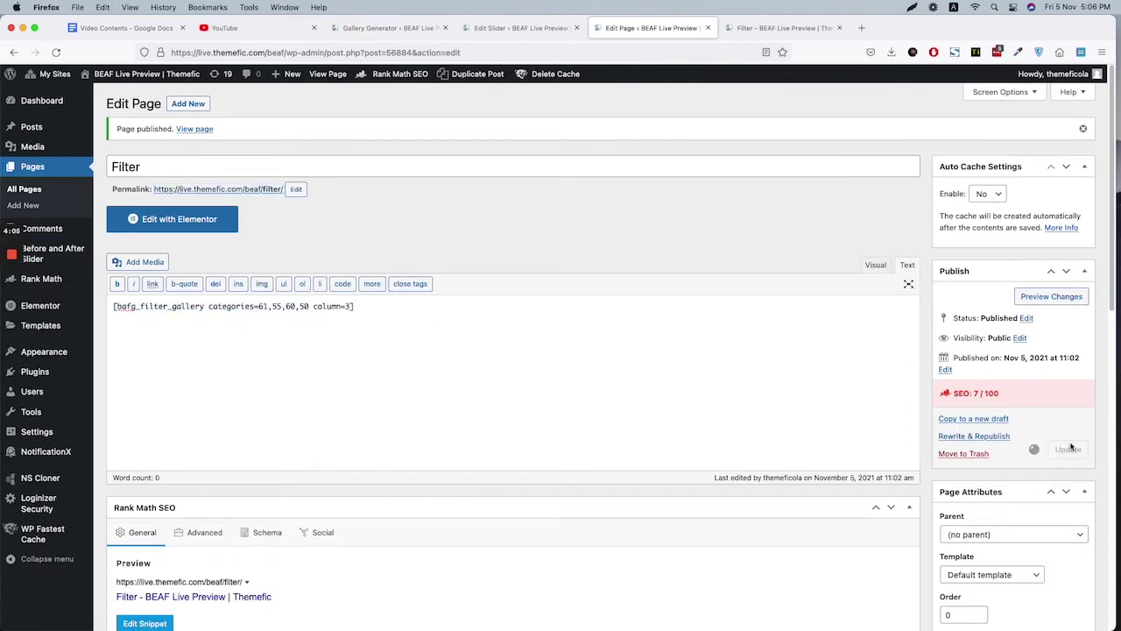
{"action": "left_click", "coordinate": [745, 27]}
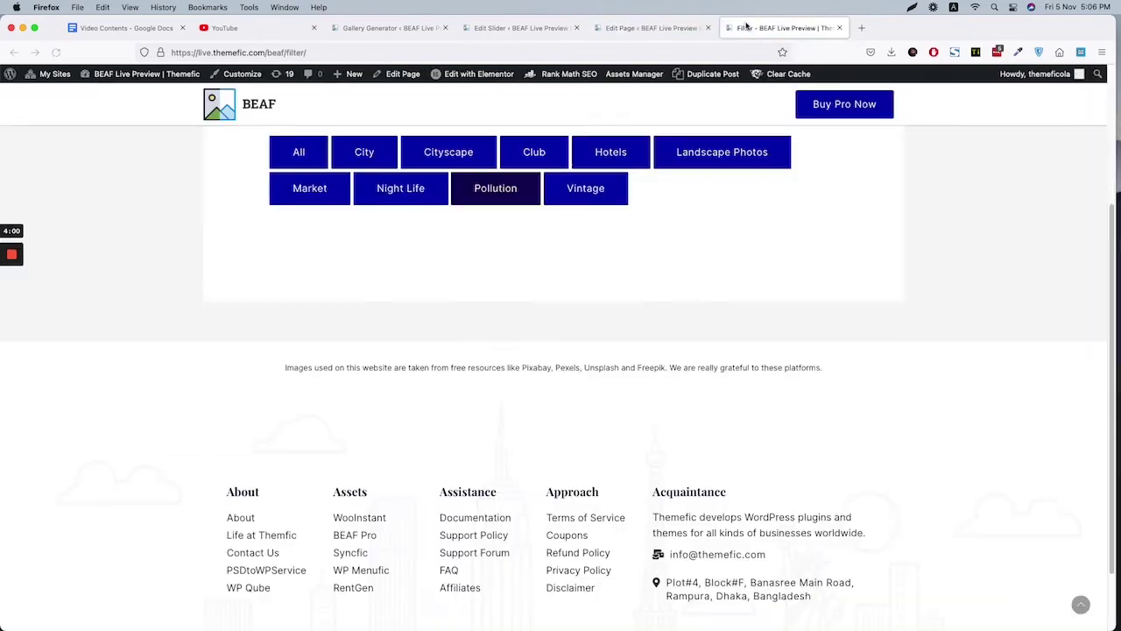
{"action": "left_click", "coordinate": [55, 52]}
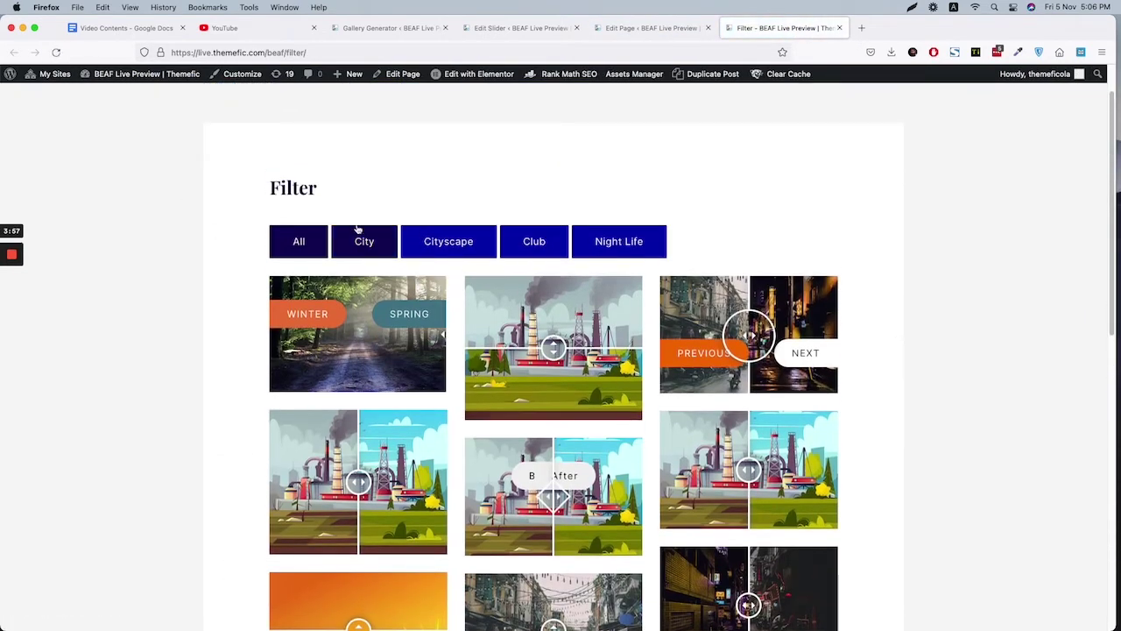
Test the live gallery with the Cityscape, Club and City filters, and show all sliders again.
{"action": "left_click", "coordinate": [493, 248]}
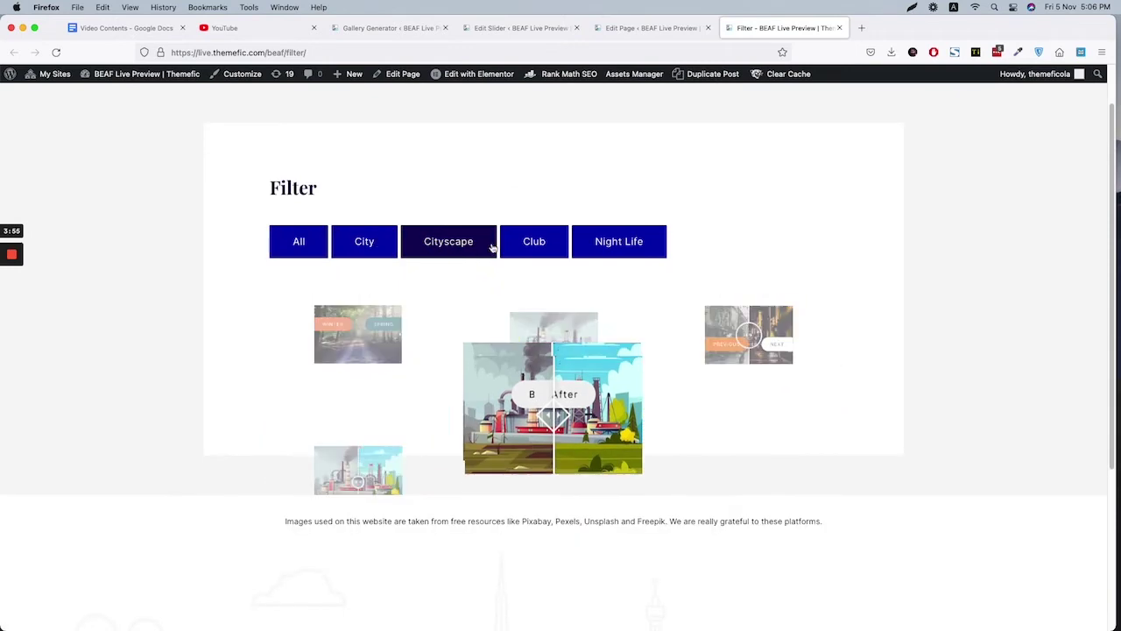
{"action": "left_click", "coordinate": [538, 242]}
{"action": "left_click", "coordinate": [364, 242]}
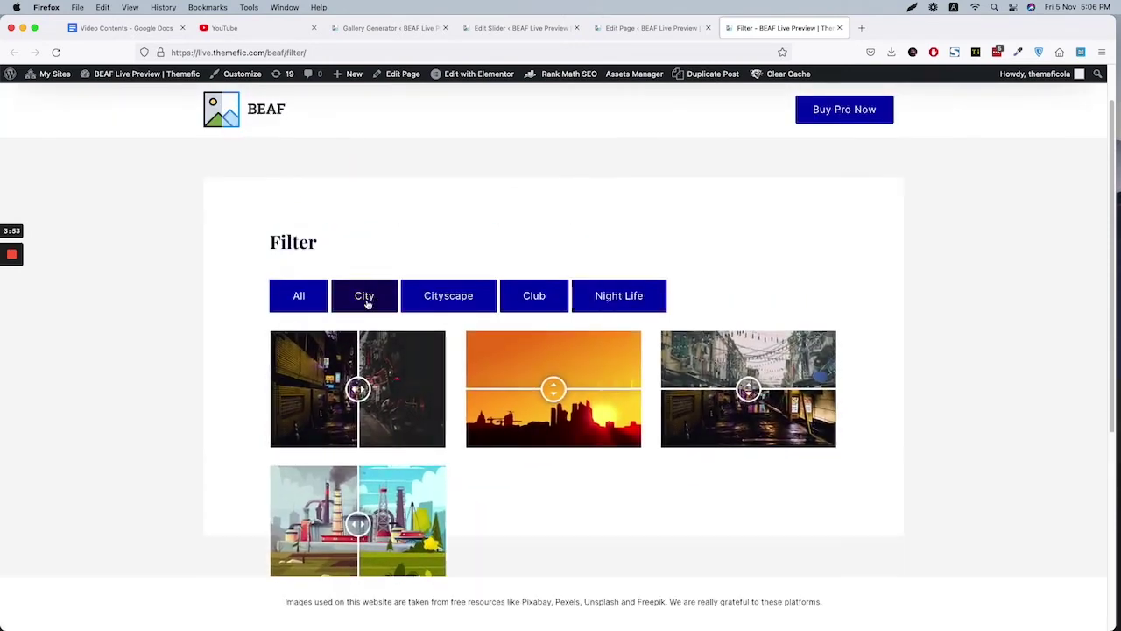
{"action": "left_click", "coordinate": [322, 295]}
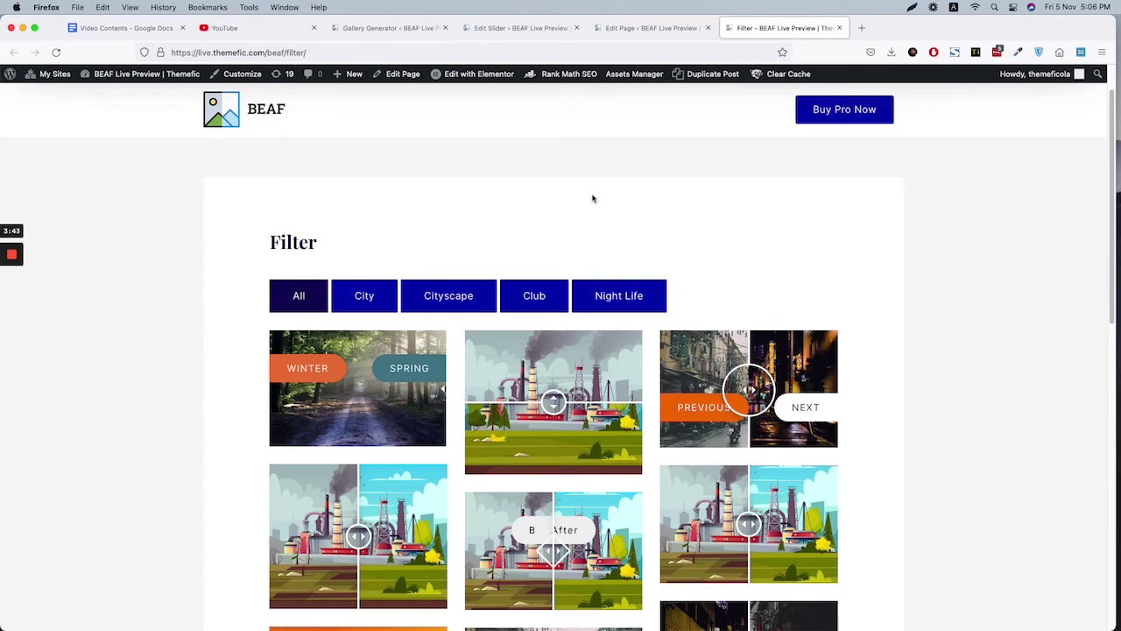
Return to the BEAF Gallery Generator page and place its browser tab between the Edit Slider and Edit Page tabs.
{"action": "key", "text": "ctrl+shift+Tab"}
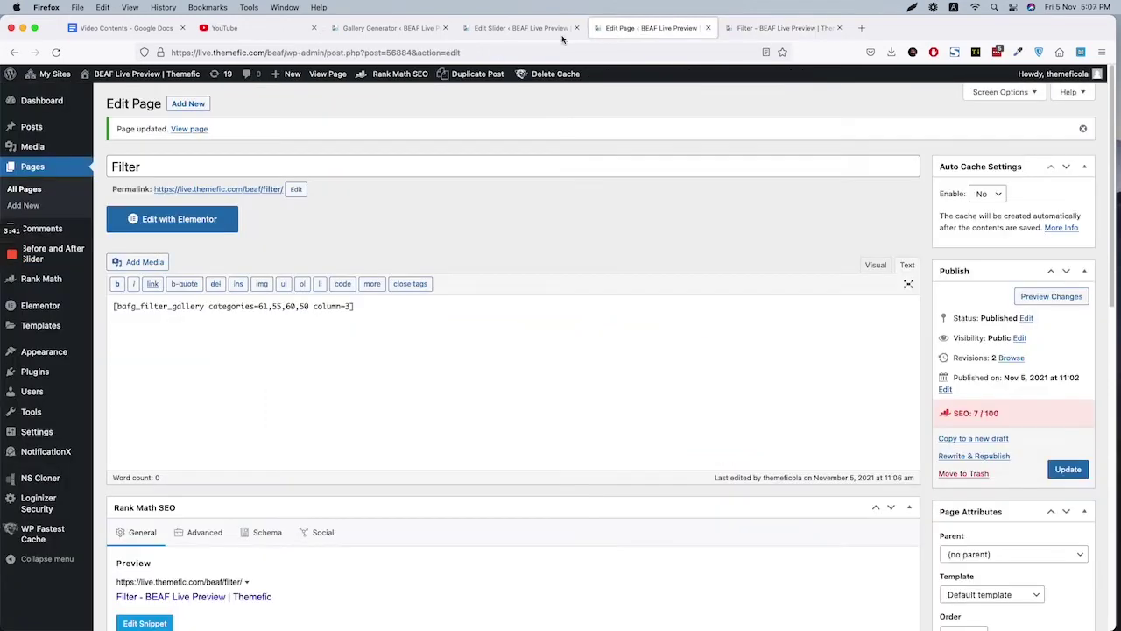
{"action": "key", "text": "ctrl+shift+Tab"}
{"action": "left_click_drag", "start_coordinate": [368, 28], "coordinate": [647, 19]}
{"action": "key", "text": "super+grave"}
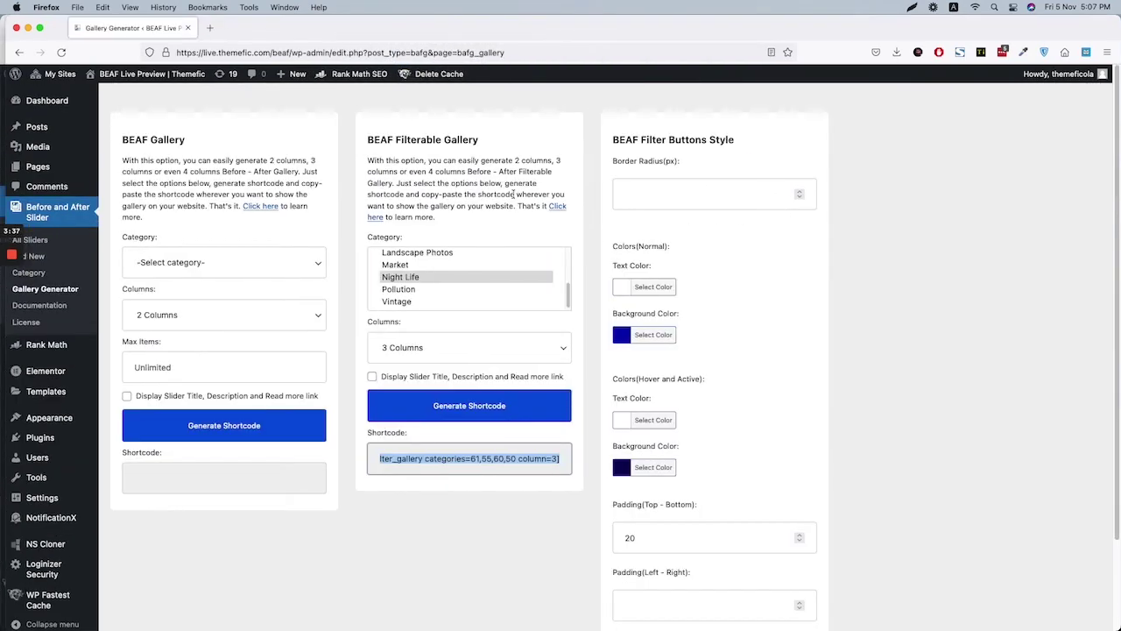
{"action": "left_click_drag", "start_coordinate": [508, 39], "coordinate": [578, 154]}
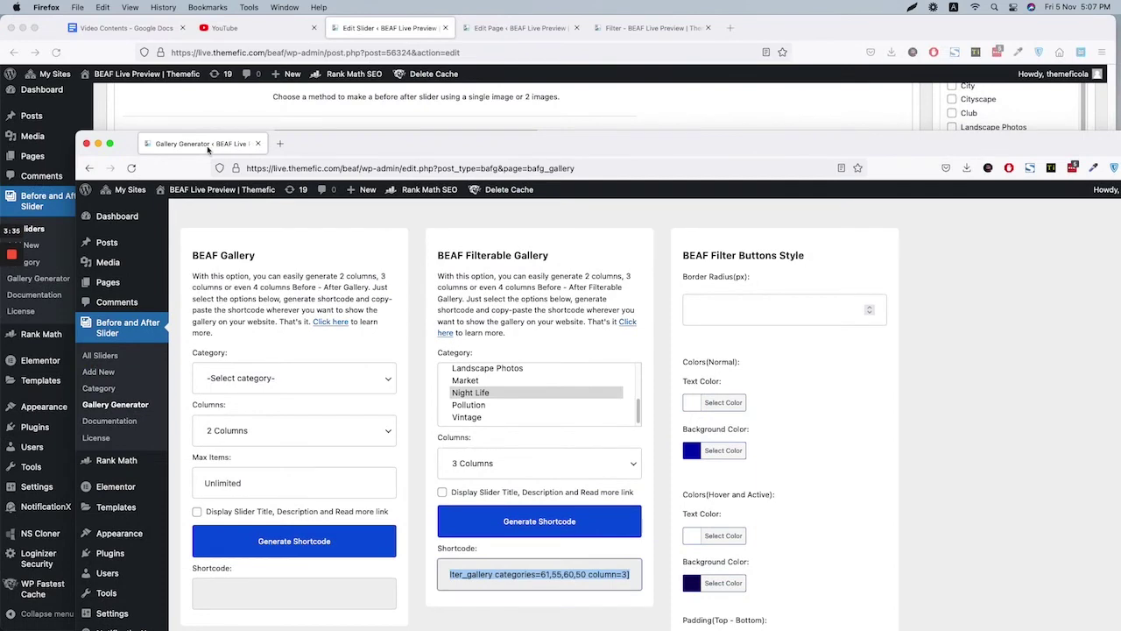
{"action": "left_click_drag", "start_coordinate": [208, 146], "coordinate": [513, 28]}
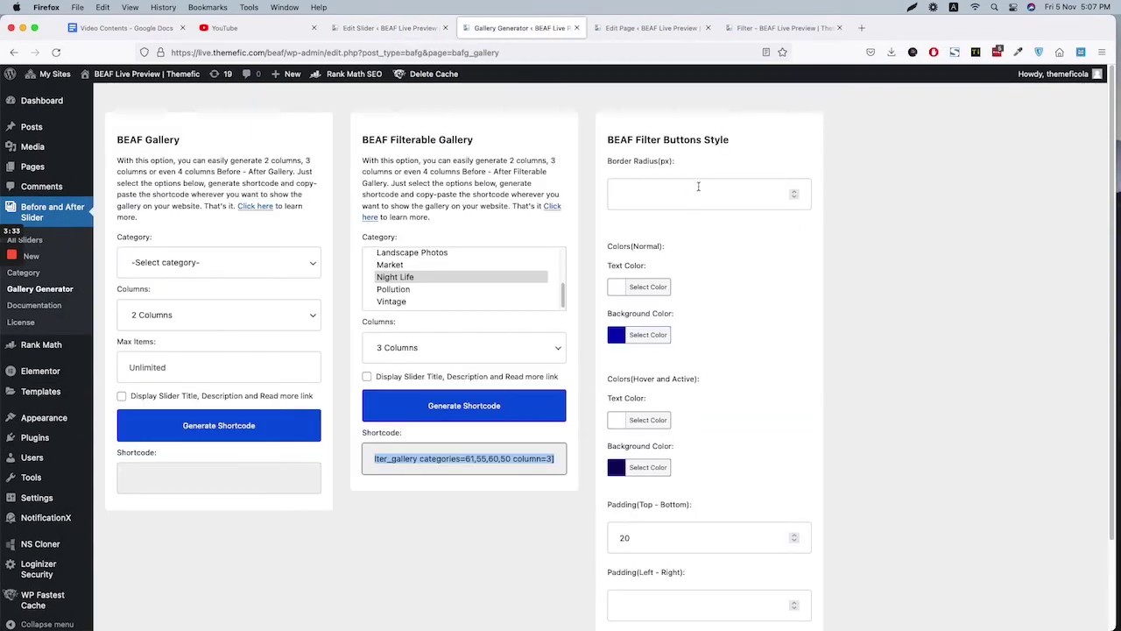
Set the border radius of the BEAF filter buttons to 10 px.
{"action": "left_click", "coordinate": [698, 186]}
{"action": "left_click", "coordinate": [761, 29]}
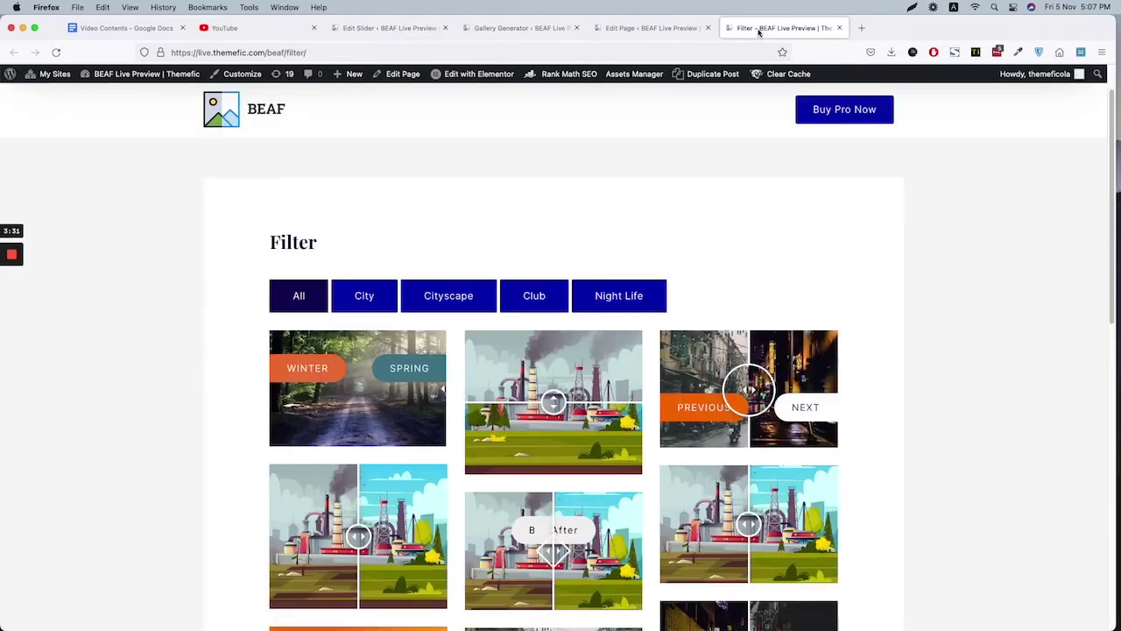
{"action": "left_click", "coordinate": [513, 28]}
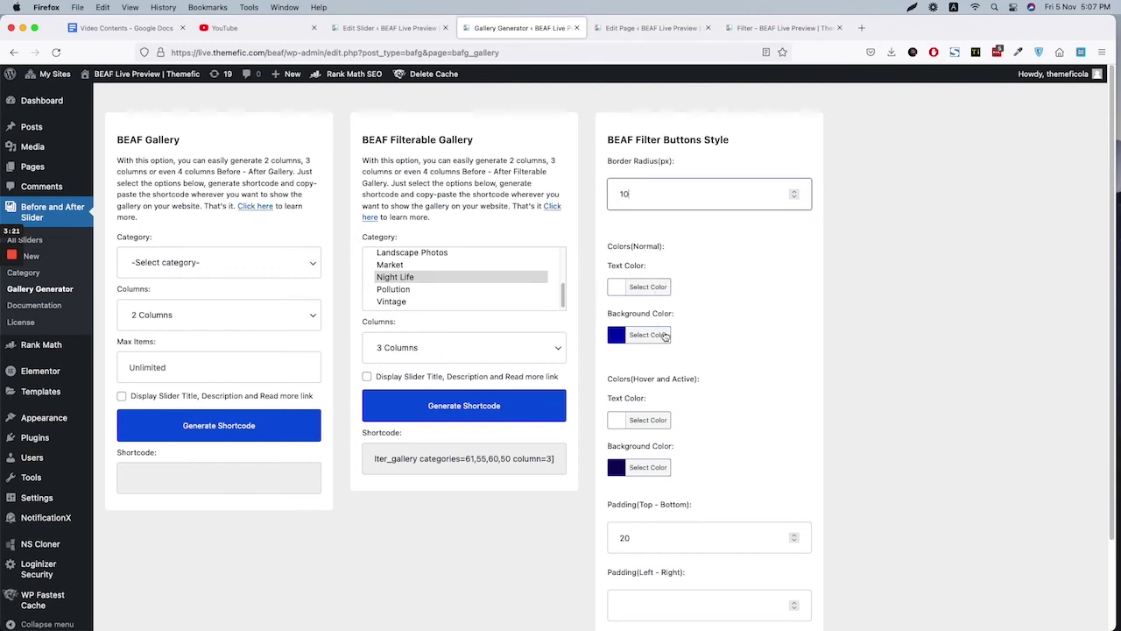
Clear the filter buttons' top-bottom padding, save the button style and reload the live Filter page.
{"action": "scroll", "coordinate": [658, 438], "scroll_direction": "down", "scroll_amount": 1}
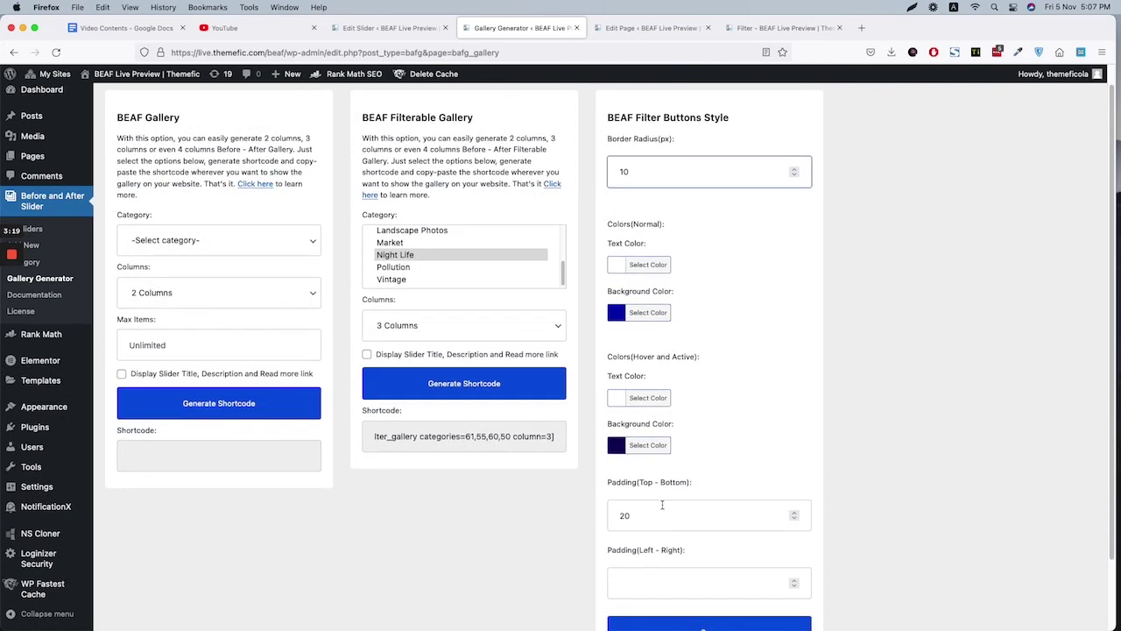
{"action": "scroll", "coordinate": [663, 506], "scroll_direction": "down", "scroll_amount": 2}
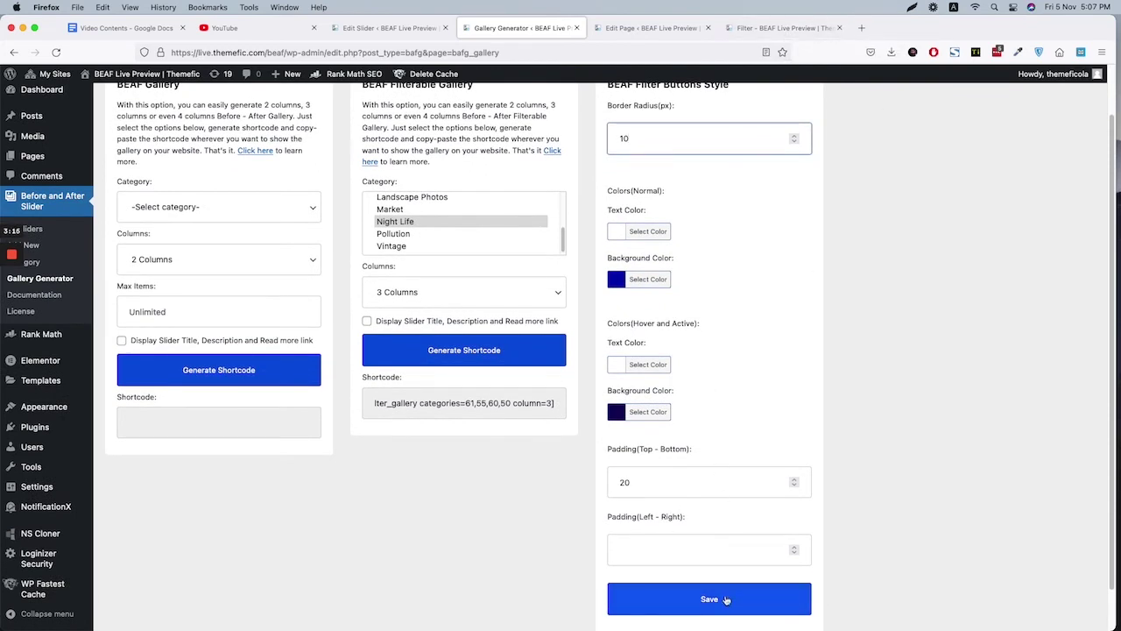
{"action": "double_click", "coordinate": [668, 494]}
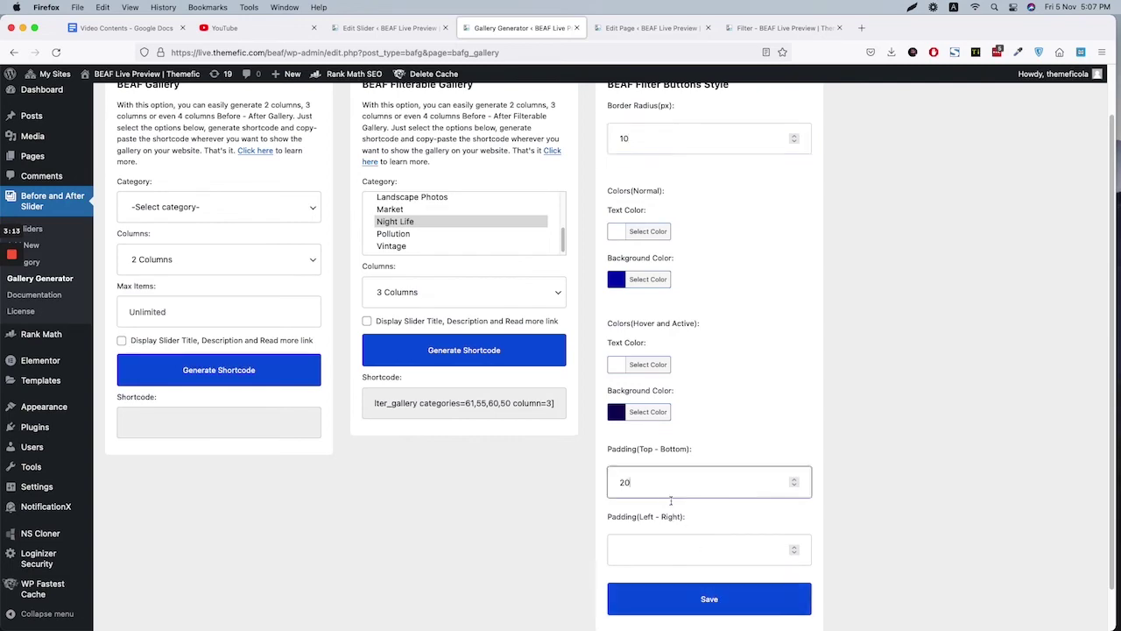
{"action": "key", "text": "BackSpace"}
{"action": "left_click", "coordinate": [737, 584]}
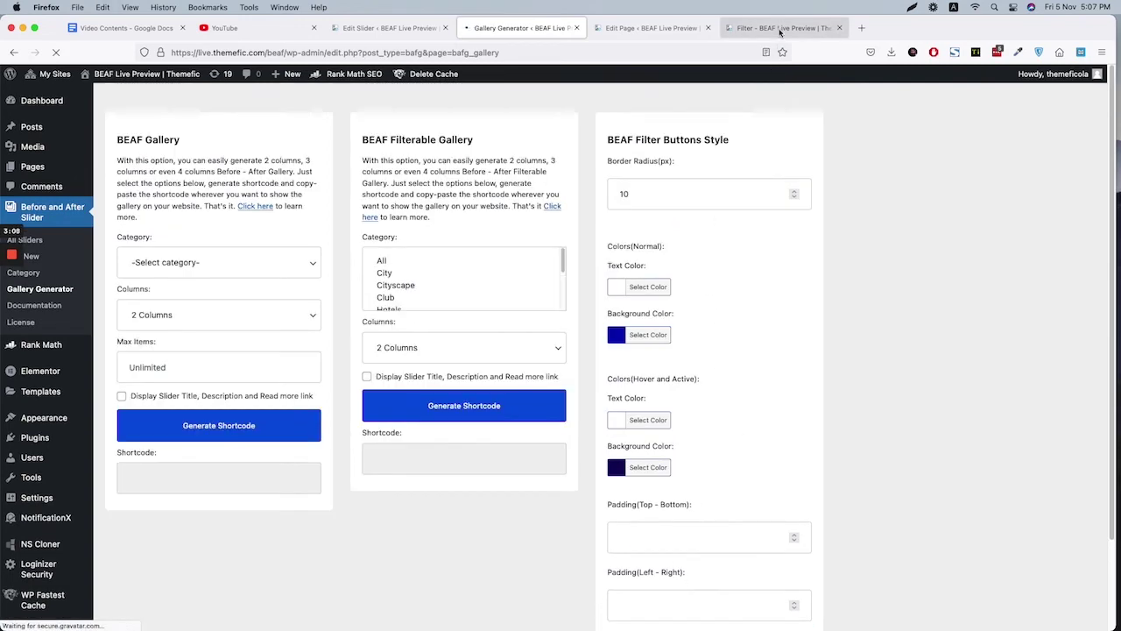
{"action": "left_click", "coordinate": [780, 29]}
{"action": "left_click", "coordinate": [55, 53]}
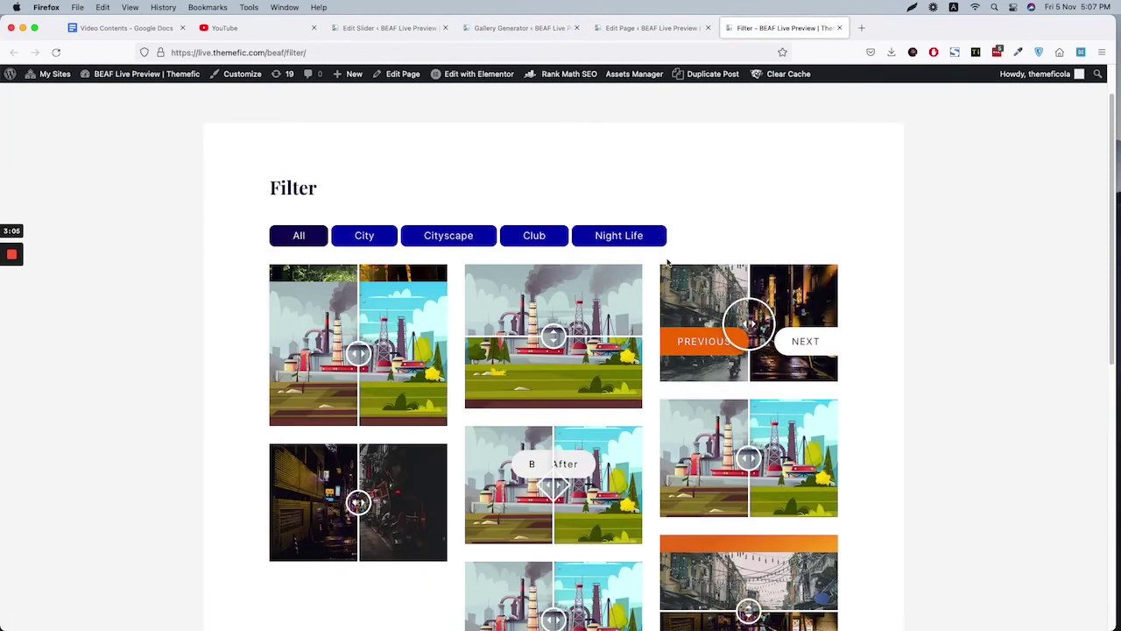
Set the filter buttons' top-bottom and left-right padding to 50 each, save, and reload the live Filter page.
{"action": "left_click", "coordinate": [537, 29]}
{"action": "scroll", "coordinate": [761, 521], "scroll_direction": "down", "scroll_amount": 3}
{"action": "left_click", "coordinate": [668, 431]}
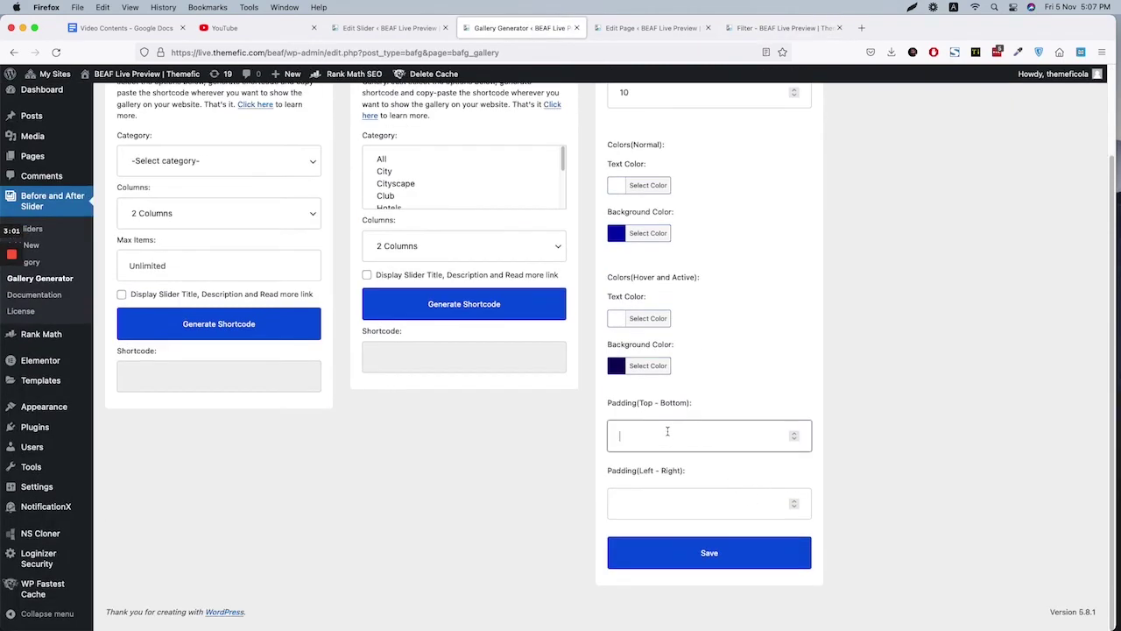
{"action": "type", "text": "50"}
{"action": "key", "text": "Tab"}
{"action": "type", "text": "50"}
{"action": "left_click", "coordinate": [711, 563]}
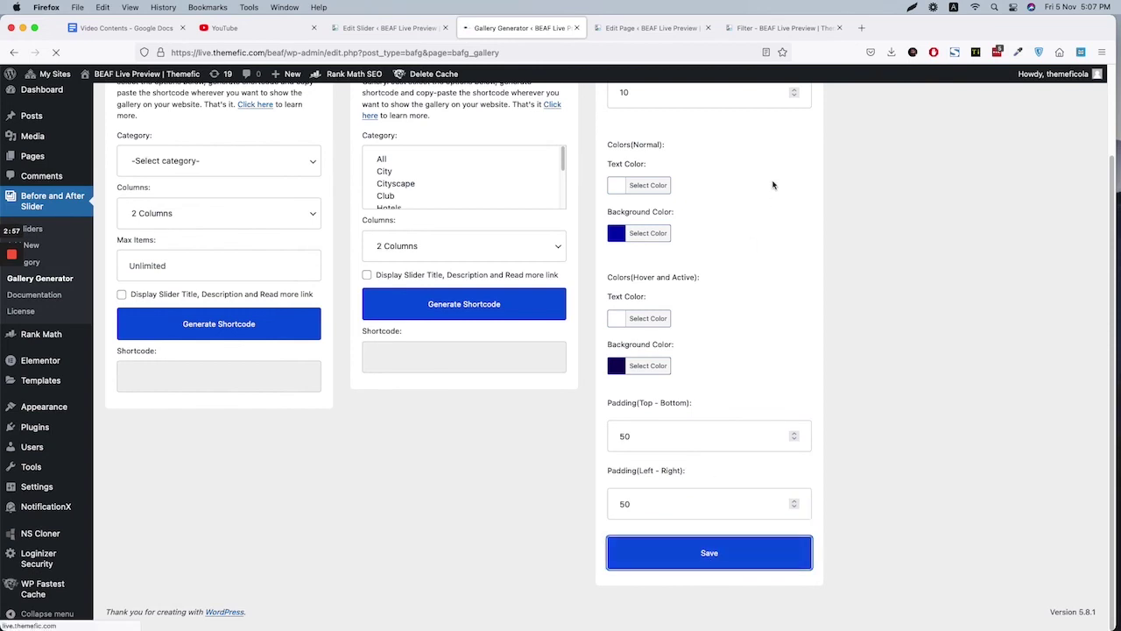
{"action": "left_click", "coordinate": [795, 33]}
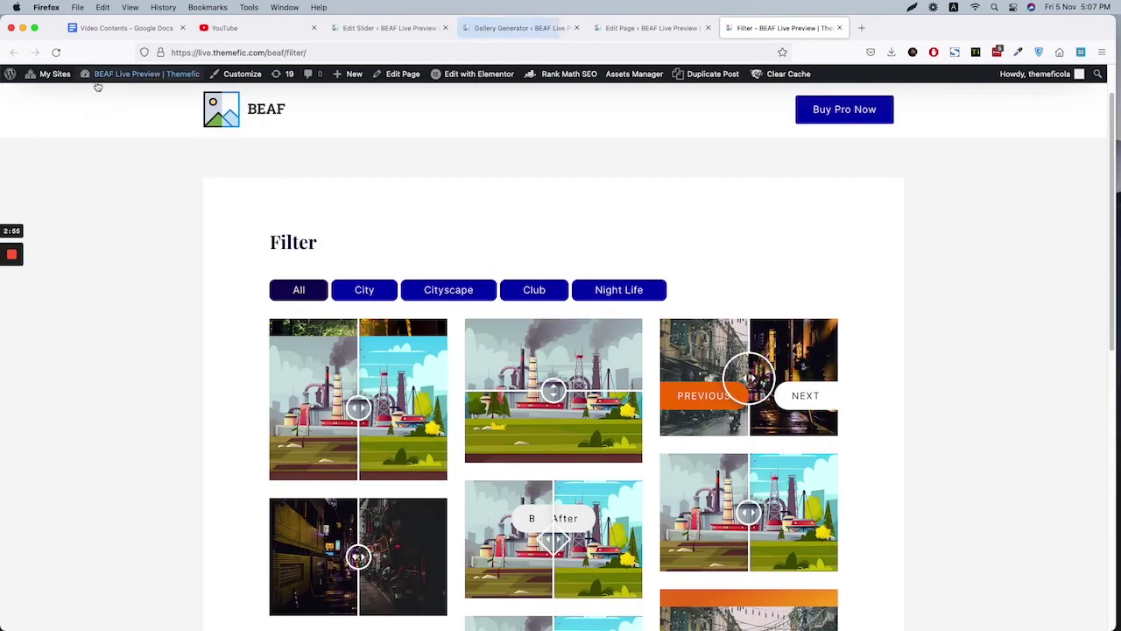
{"action": "left_click", "coordinate": [56, 52]}
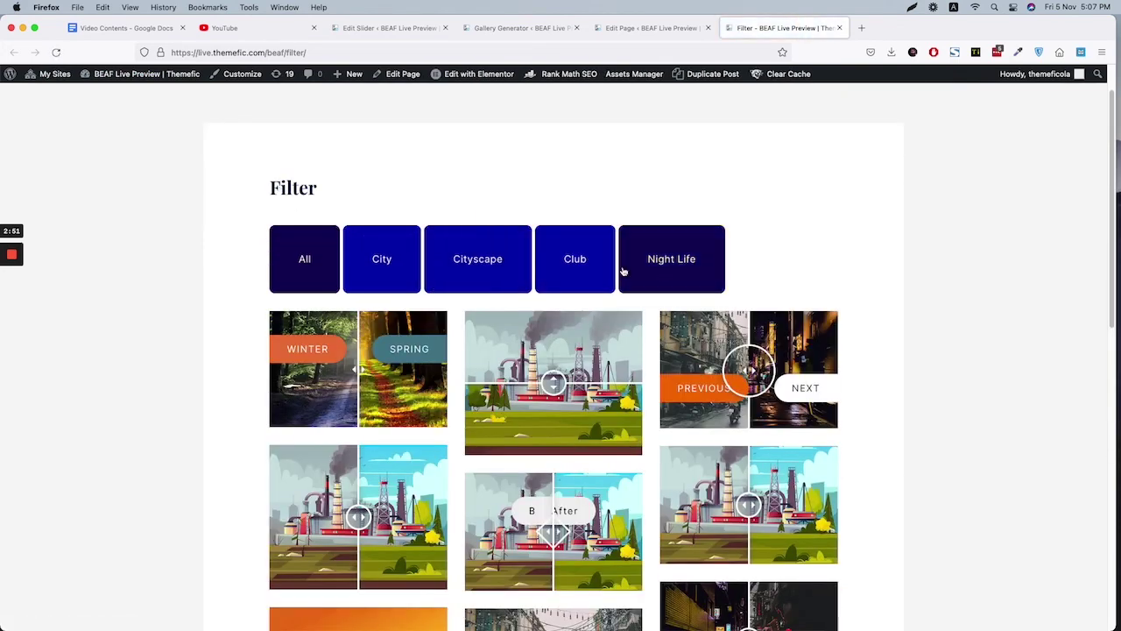
Clear both the top-bottom and left-right padding values in the BEAF filter buttons style.
{"action": "left_click", "coordinate": [524, 28]}
{"action": "scroll", "coordinate": [662, 440], "scroll_direction": "down", "scroll_amount": 2}
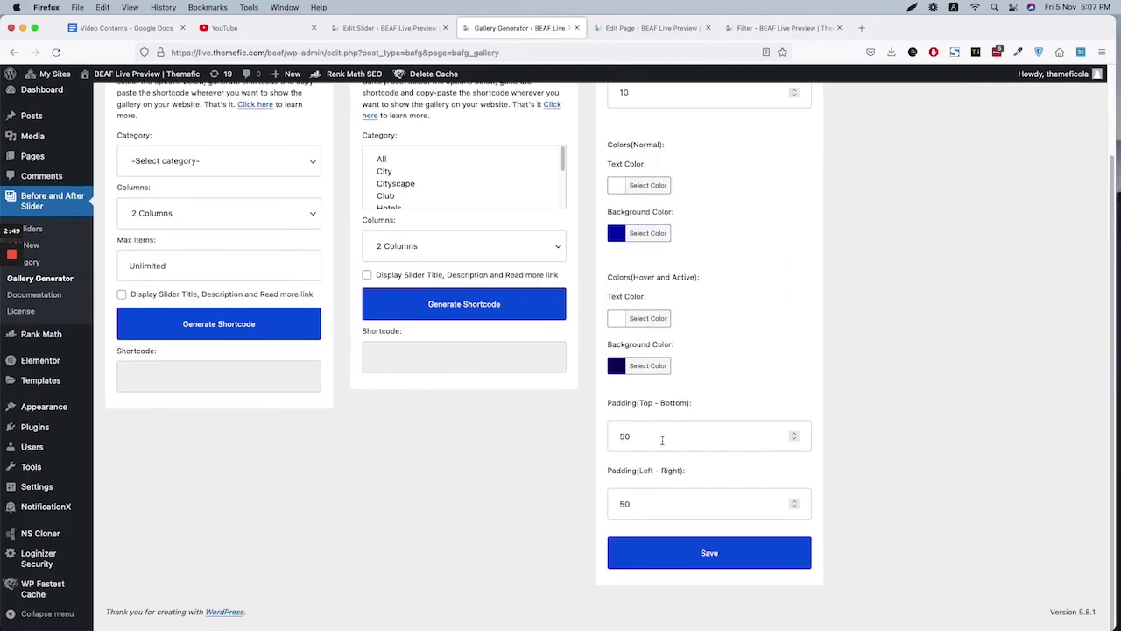
{"action": "left_click", "coordinate": [662, 440]}
{"action": "key", "text": "super+a"}
{"action": "key", "text": "BackSpace"}
{"action": "left_click", "coordinate": [681, 502]}
{"action": "key", "text": "super+a"}
{"action": "key", "text": "BackSpace"}
Clear the filter buttons' border radius and save the button style settings.
{"action": "scroll", "coordinate": [833, 351], "scroll_direction": "up", "scroll_amount": 2}
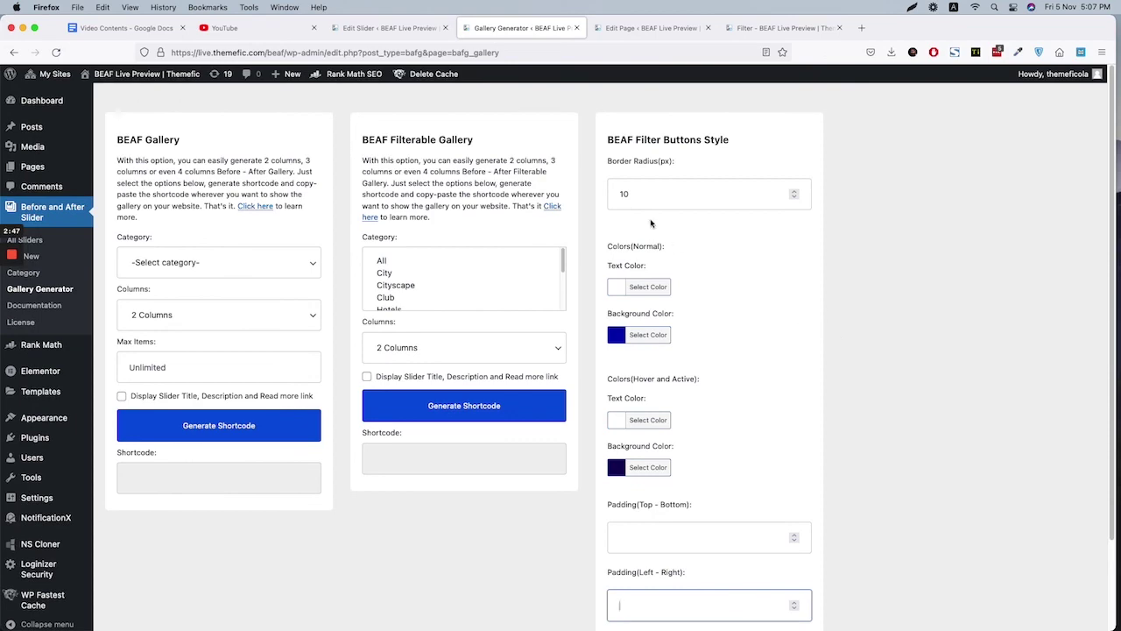
{"action": "left_click", "coordinate": [656, 202]}
{"action": "key", "text": "super+a"}
{"action": "key", "text": "BackSpace"}
{"action": "scroll", "coordinate": [814, 380], "scroll_direction": "down", "scroll_amount": 2}
{"action": "left_click", "coordinate": [696, 549]}
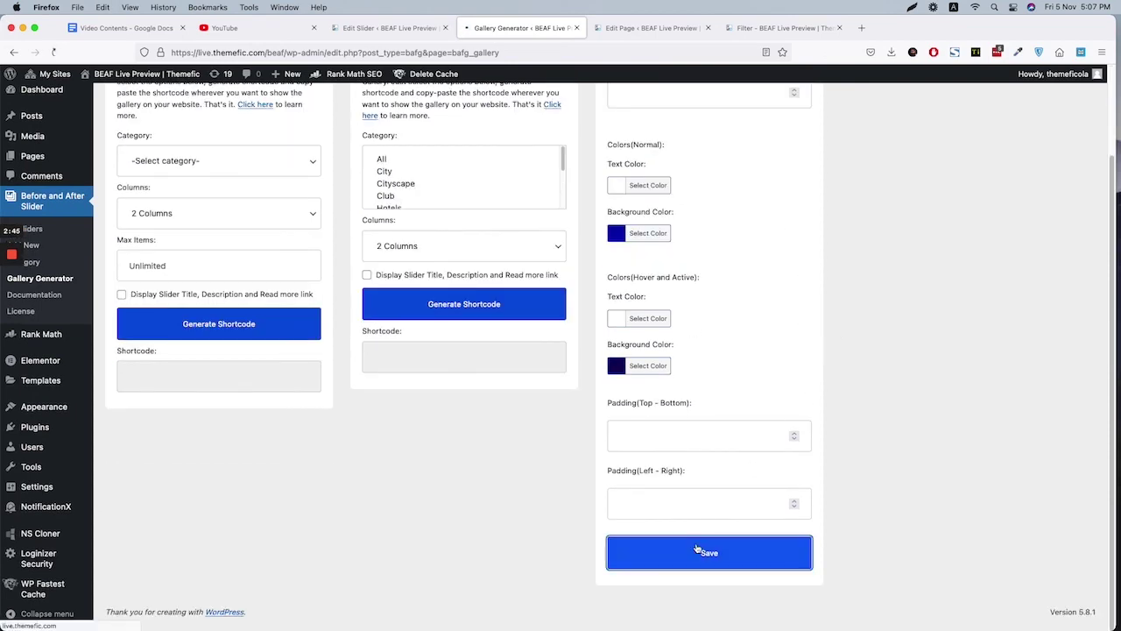
Reload the live Filter page and examine its filter buttons and the sliders throughout the gallery.
{"action": "left_click", "coordinate": [783, 26]}
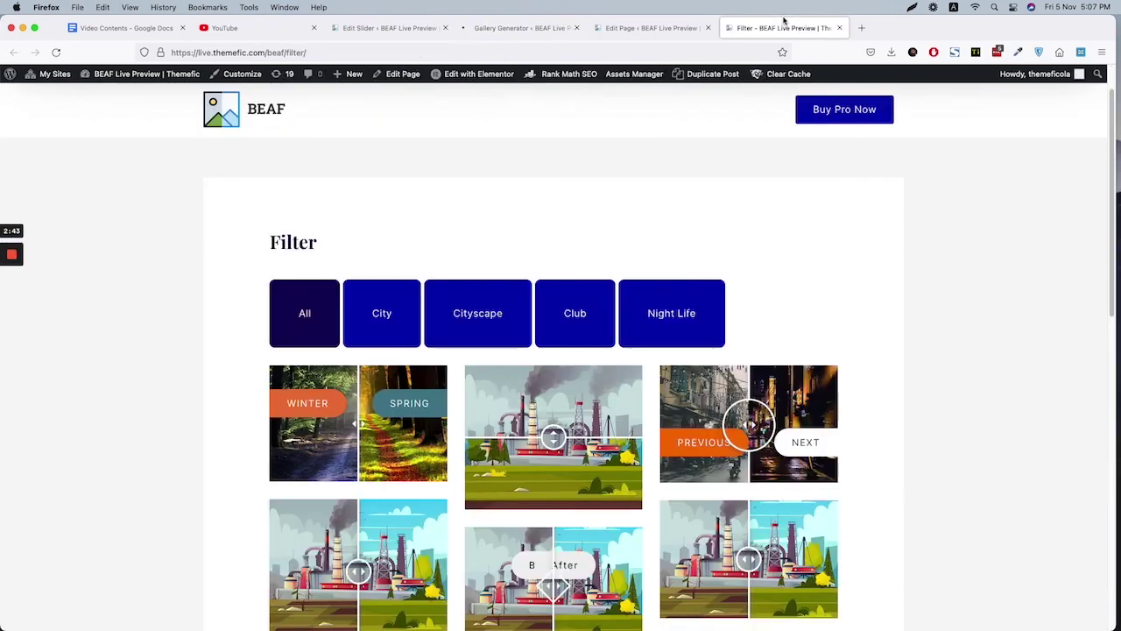
{"action": "left_click", "coordinate": [56, 53]}
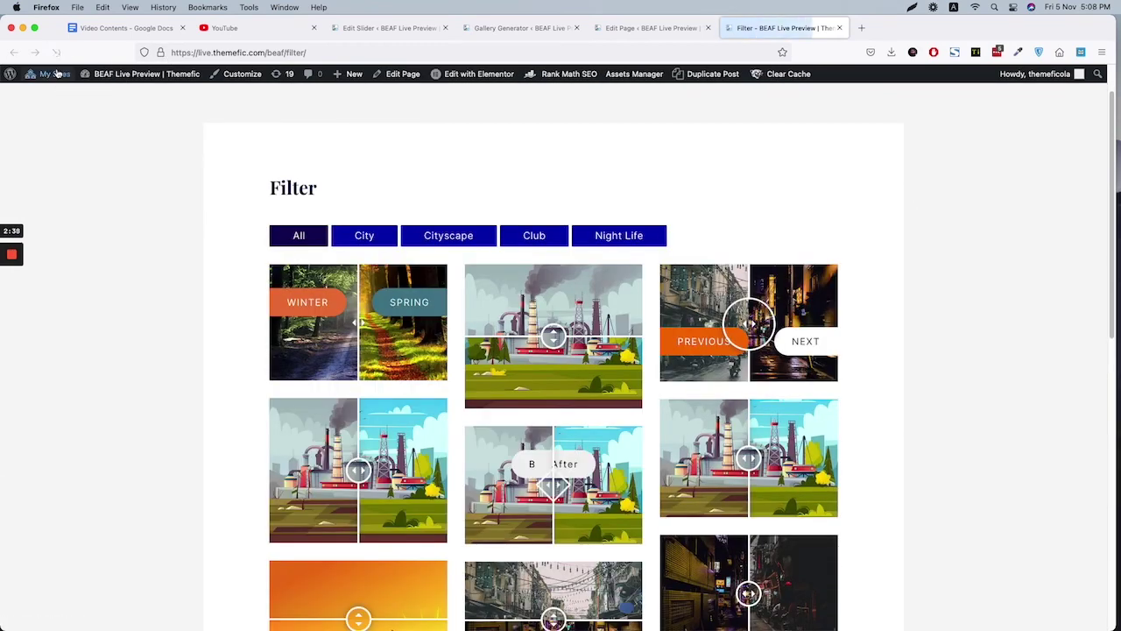
{"action": "mouse_move", "coordinate": [56, 74]}
{"action": "scroll", "coordinate": [771, 283], "scroll_direction": "down", "scroll_amount": 10}
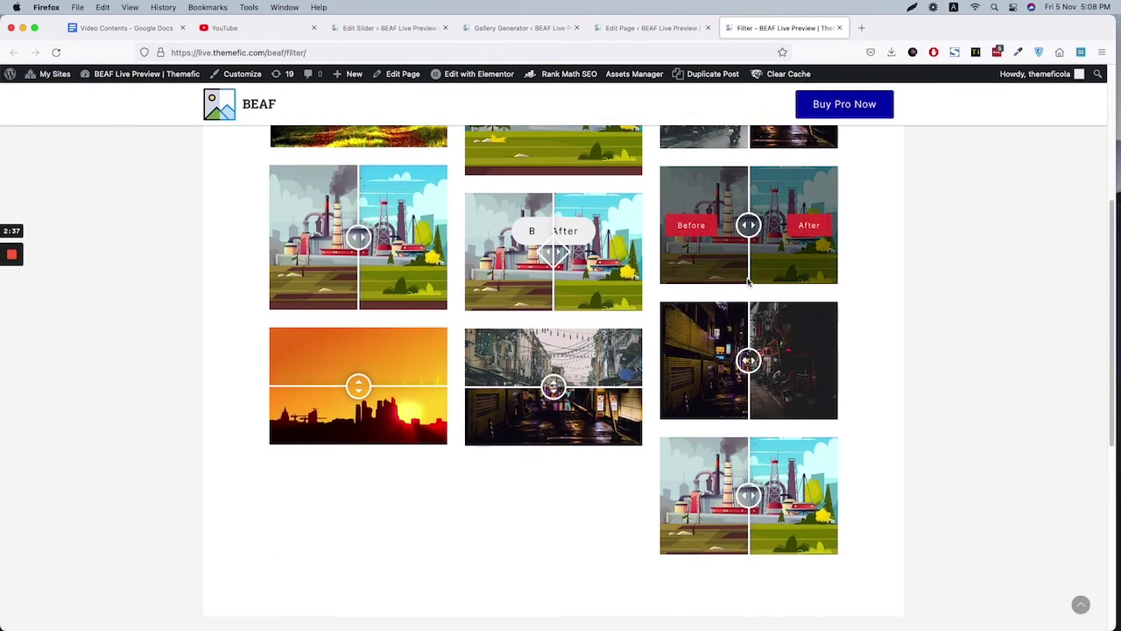
{"action": "scroll", "coordinate": [748, 283], "scroll_direction": "up", "scroll_amount": 8}
{"action": "scroll", "coordinate": [747, 282], "scroll_direction": "up", "scroll_amount": 3}
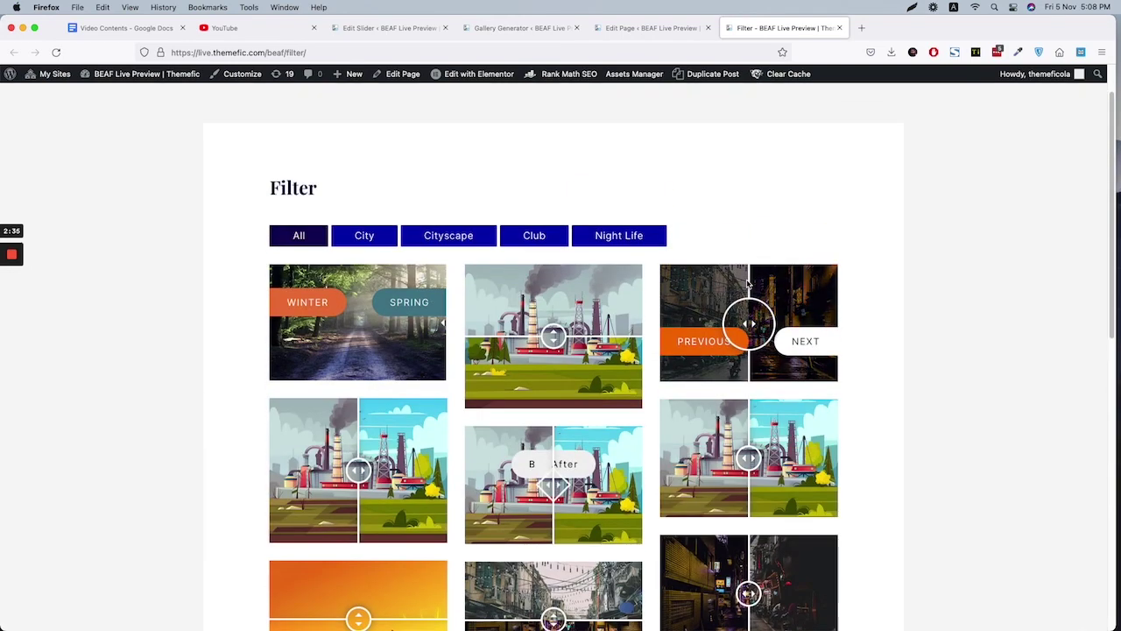
{"action": "scroll", "coordinate": [747, 283], "scroll_direction": "up", "scroll_amount": 1}
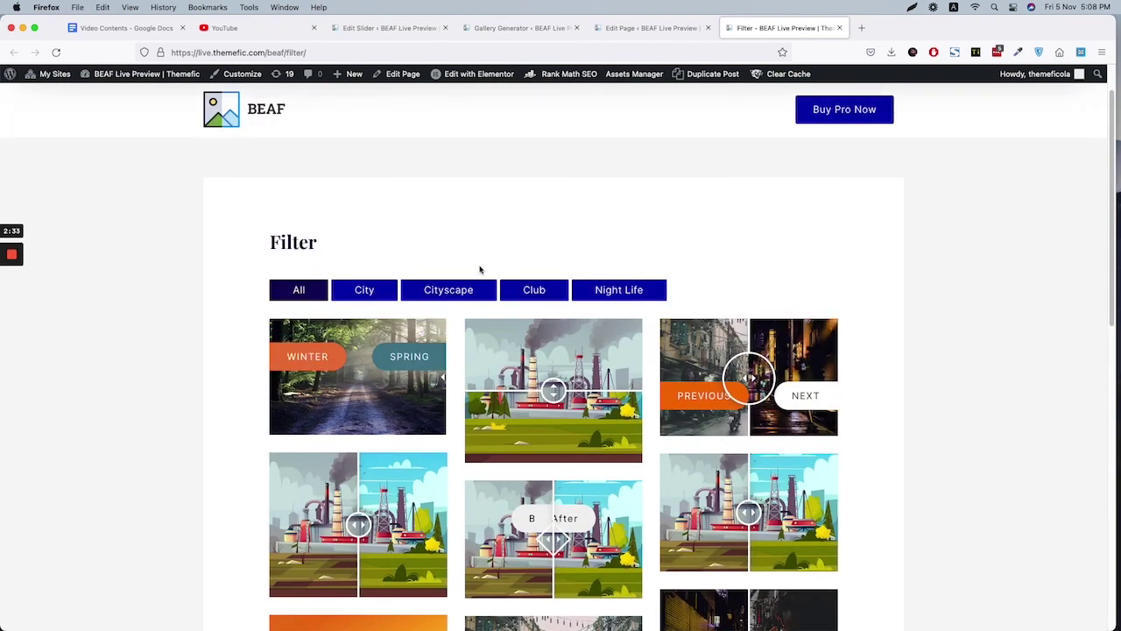
{"action": "scroll", "coordinate": [479, 263], "scroll_direction": "up", "scroll_amount": 1}
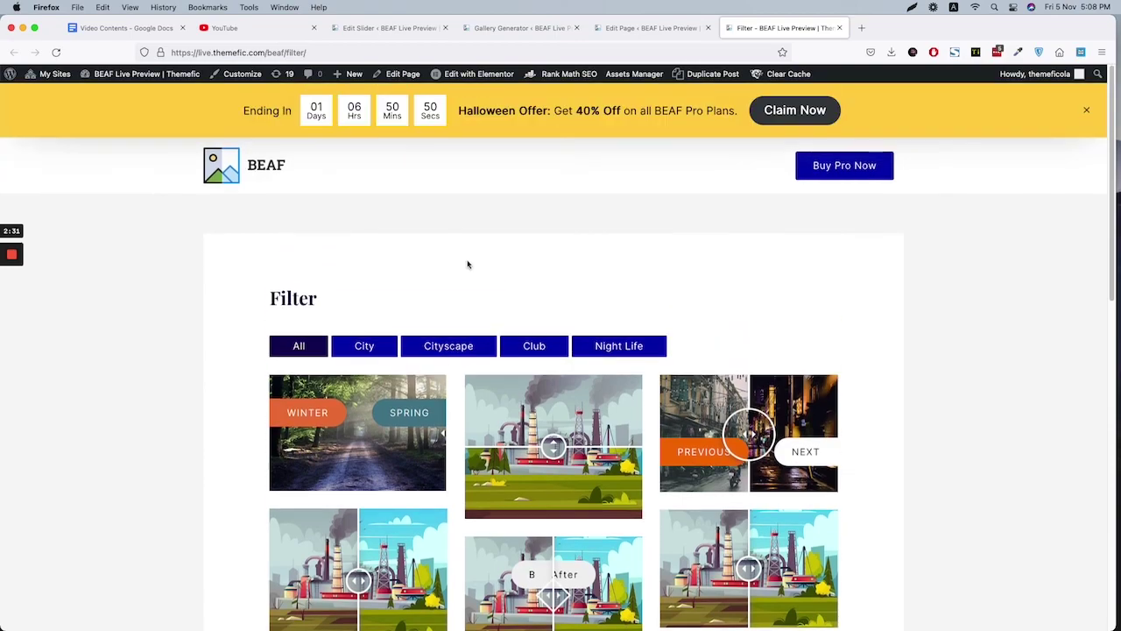